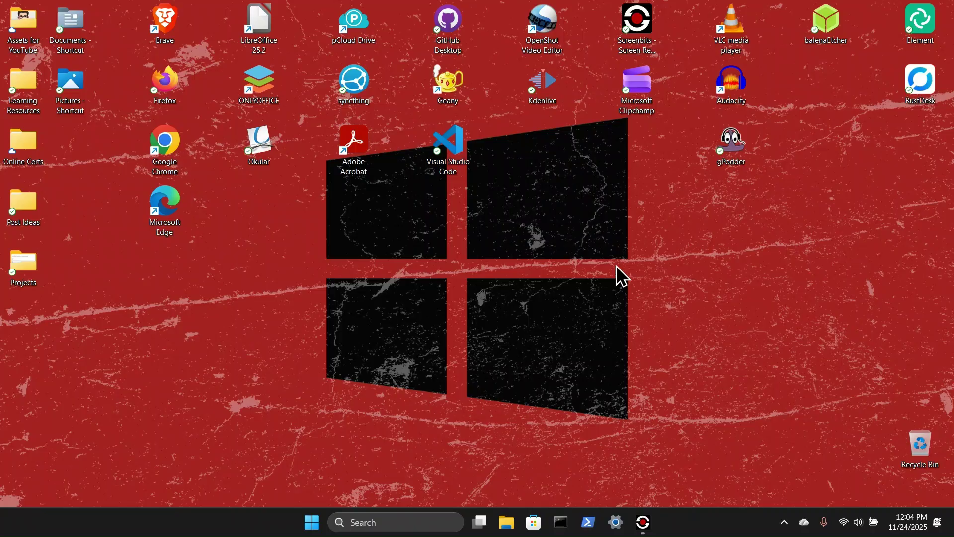
# - Launch Firefox and search the web for 'linux mint'
pyautogui.doubleClick(160, 81)
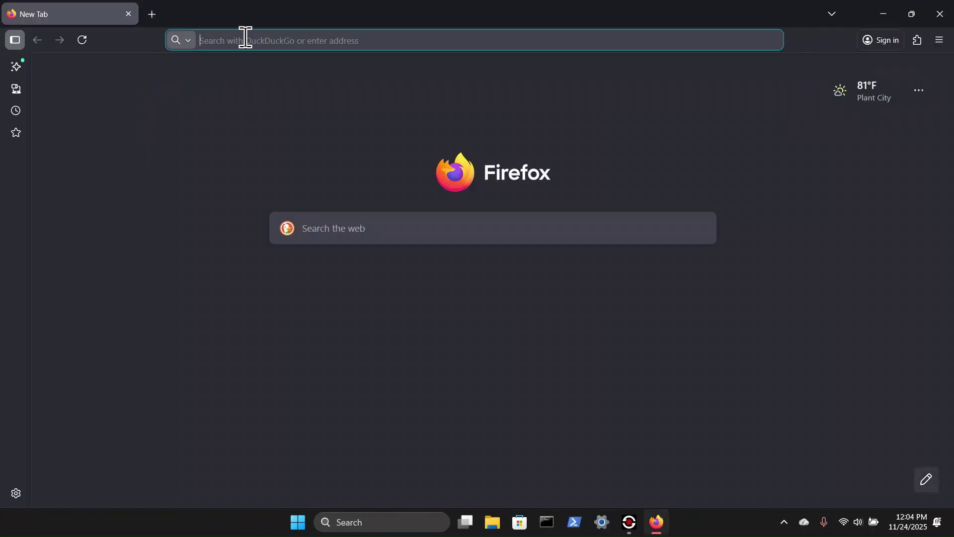
pyautogui.click(245, 40)
pyautogui.write('linux mint')
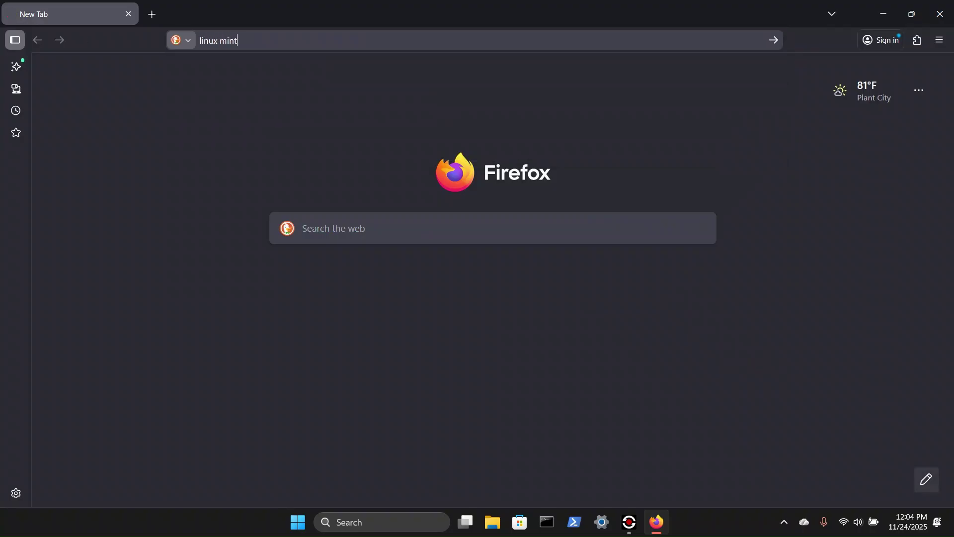
pyautogui.press('Return')
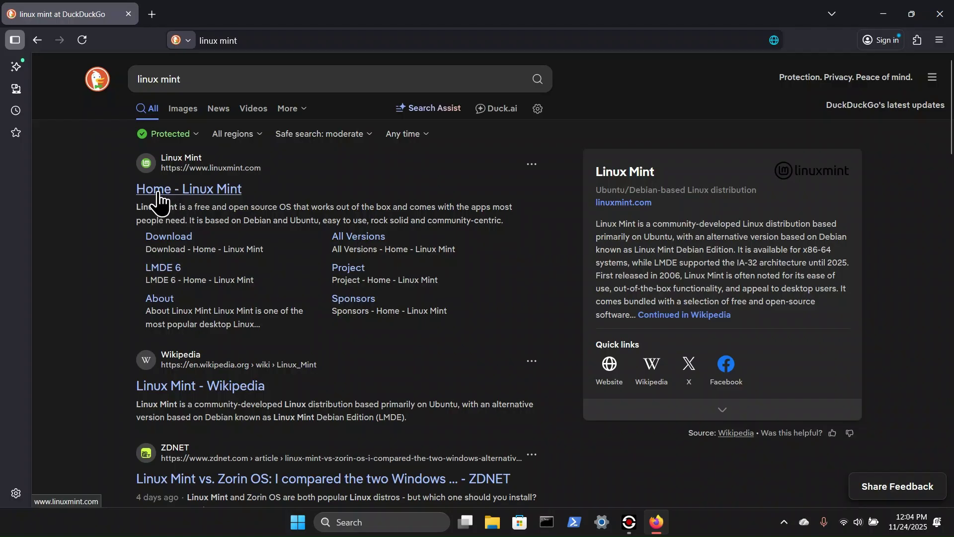
# - Go to linuxmint.com and open the Linux Mint 22.2 download page listing the editions
pyautogui.click(160, 193)
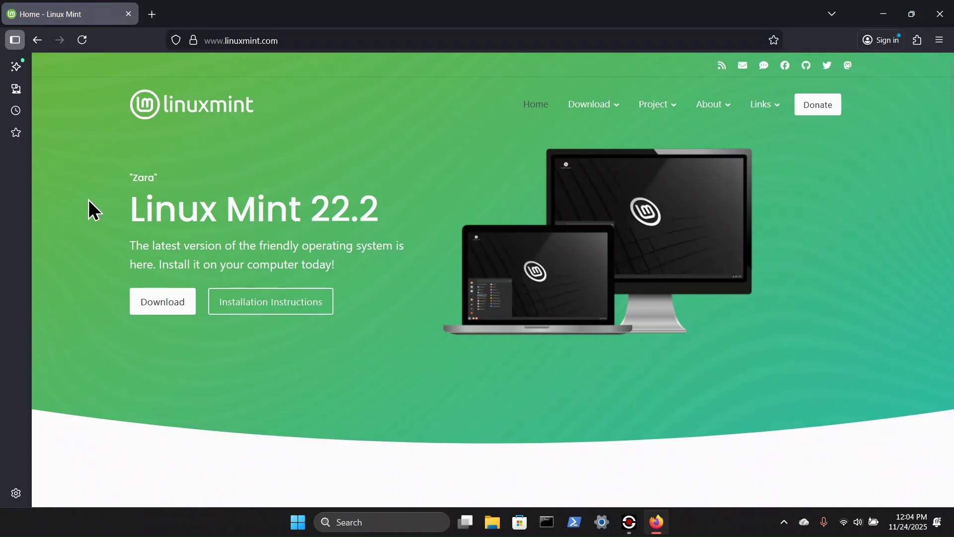
pyautogui.scroll(-2, 88, 199)
pyautogui.click(144, 240)
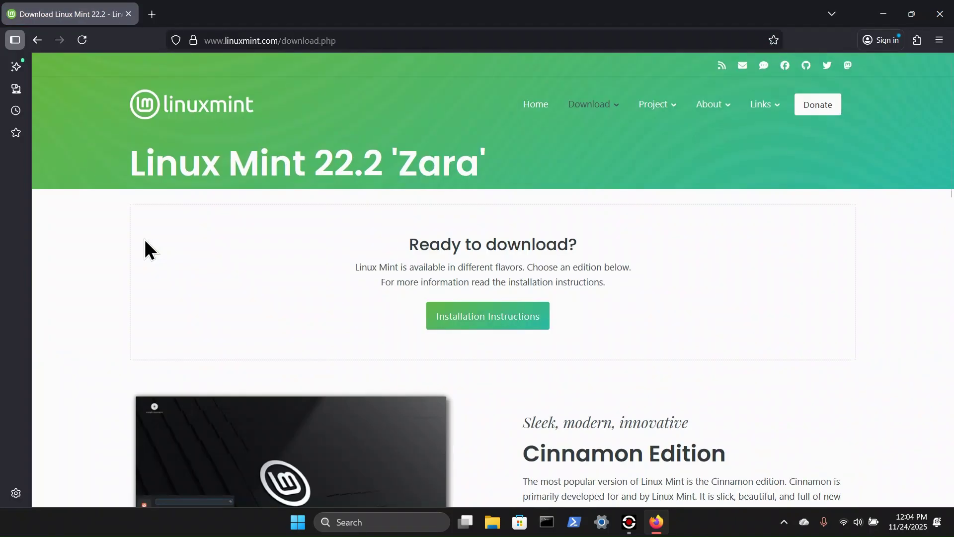
pyautogui.scroll(-4, 135, 240)
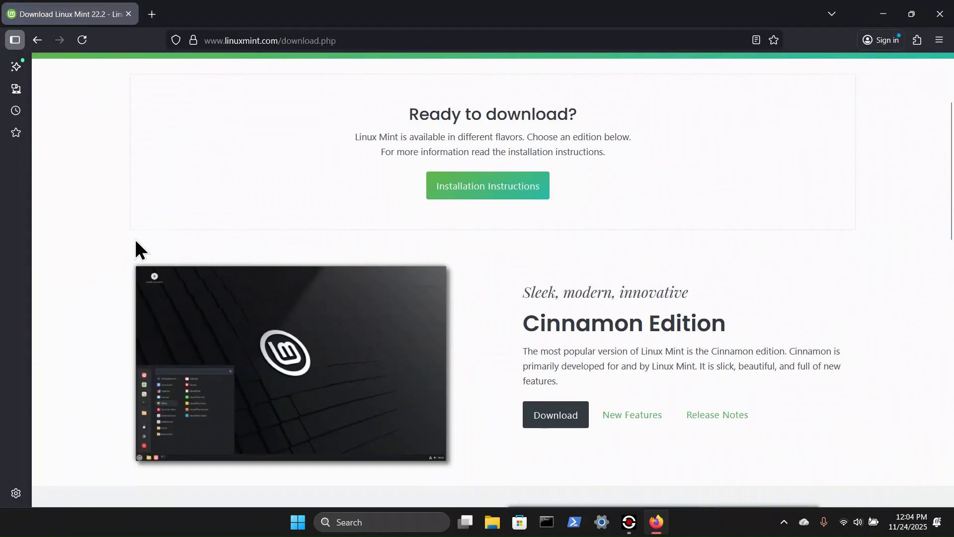
pyautogui.scroll(-4, 785, 162)
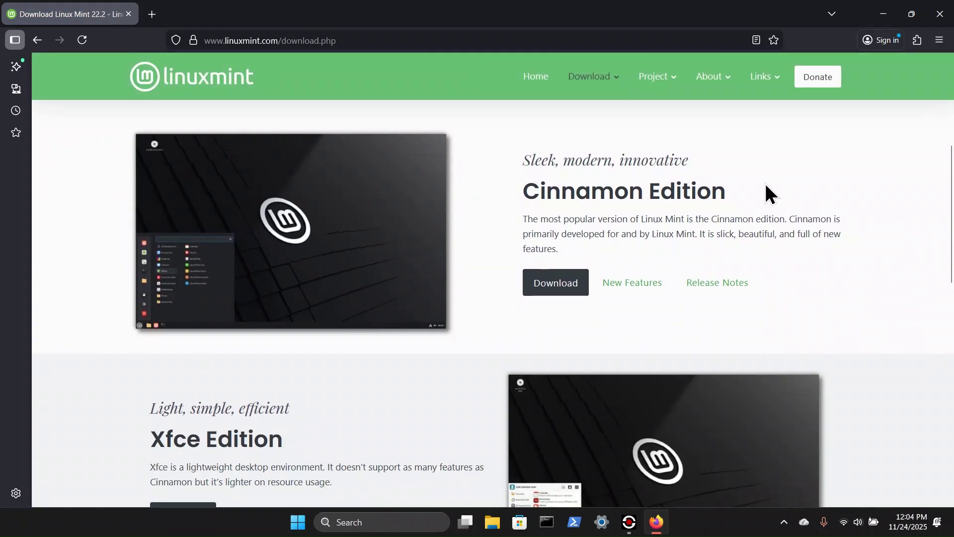
pyautogui.scroll(-6, 765, 185)
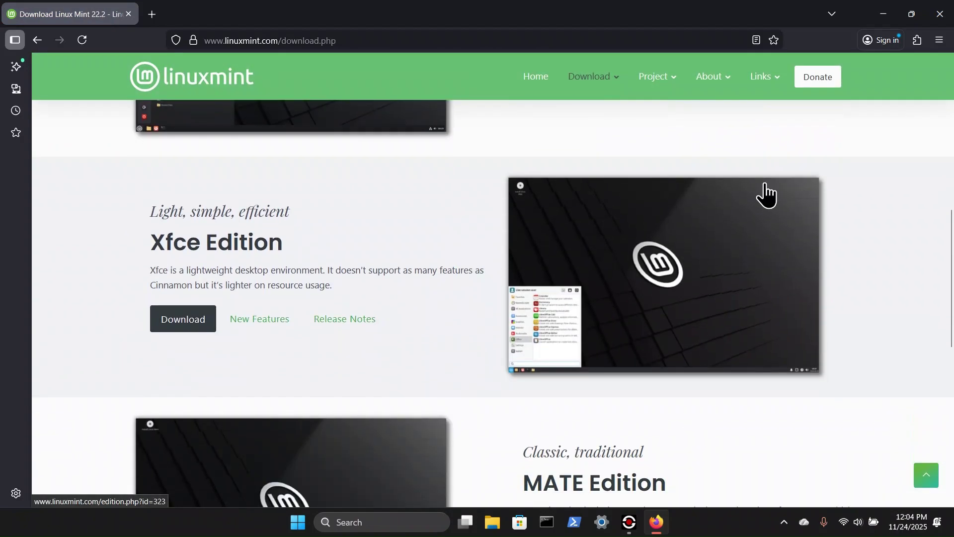
pyautogui.scroll(-8, 763, 203)
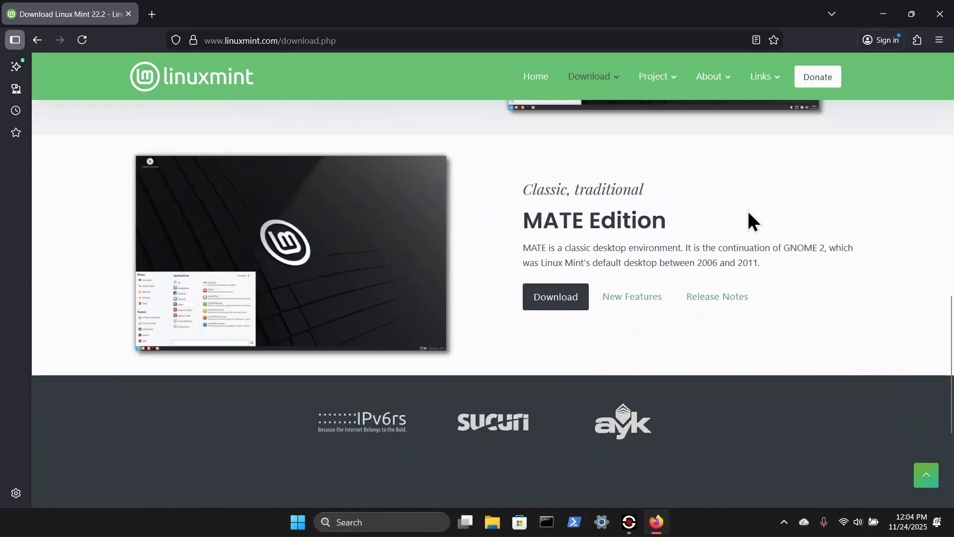
pyautogui.scroll(15, 734, 231)
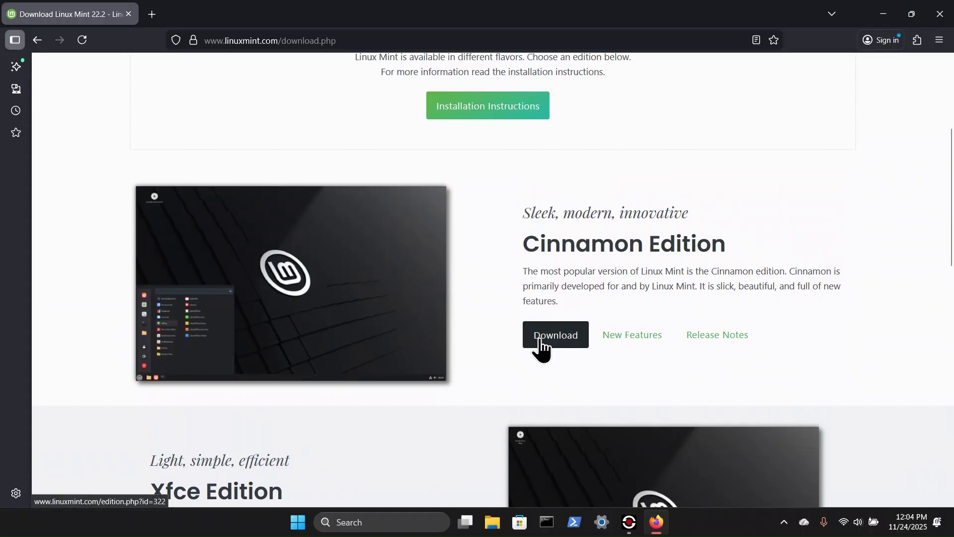
# - Open the Cinnamon Edition page and bring up the Release Announcement link's context menu
pyautogui.click(539, 339)
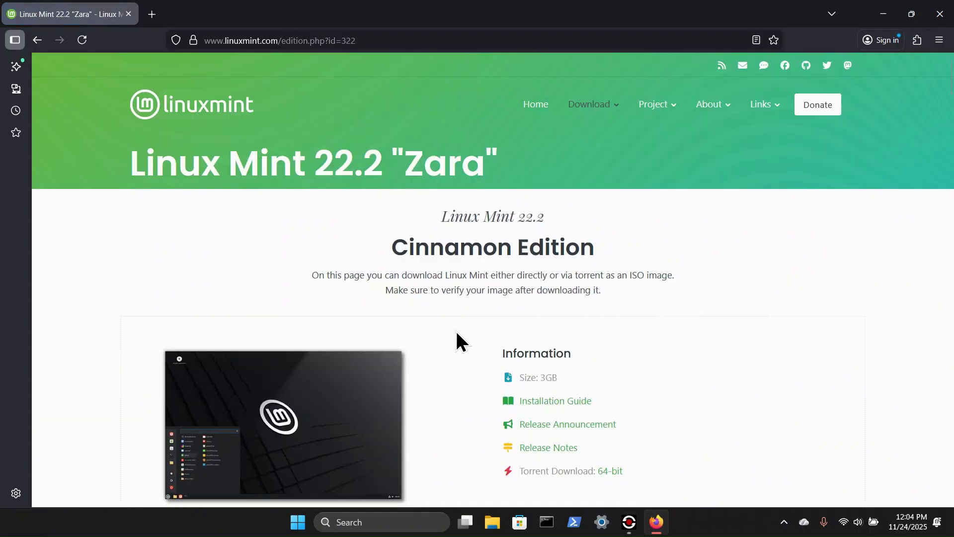
pyautogui.scroll(-4, 455, 328)
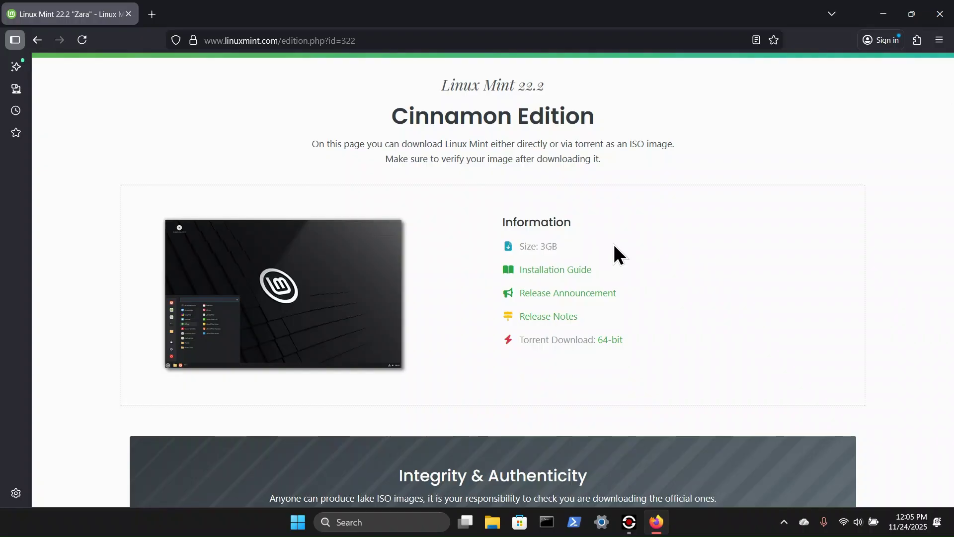
pyautogui.scroll(-1, 621, 238)
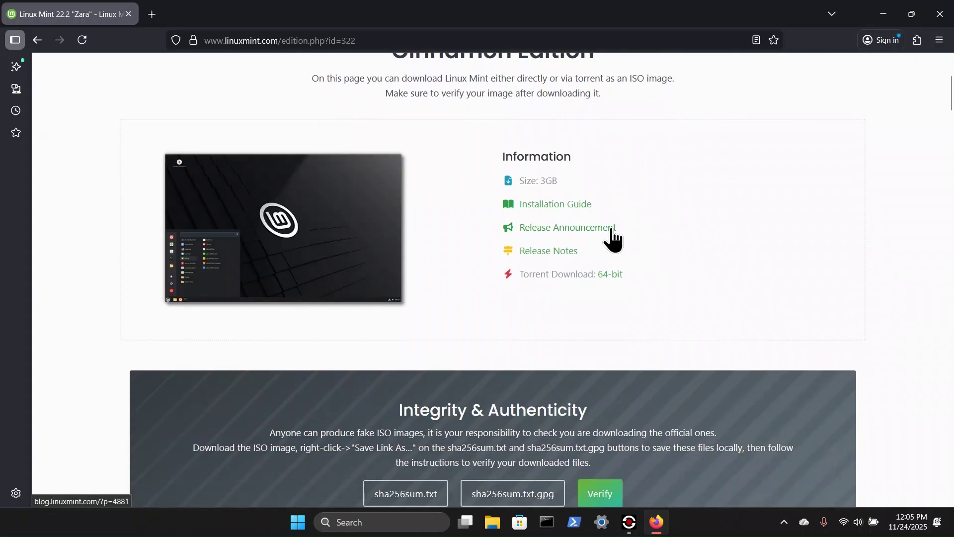
pyautogui.rightClick(612, 229)
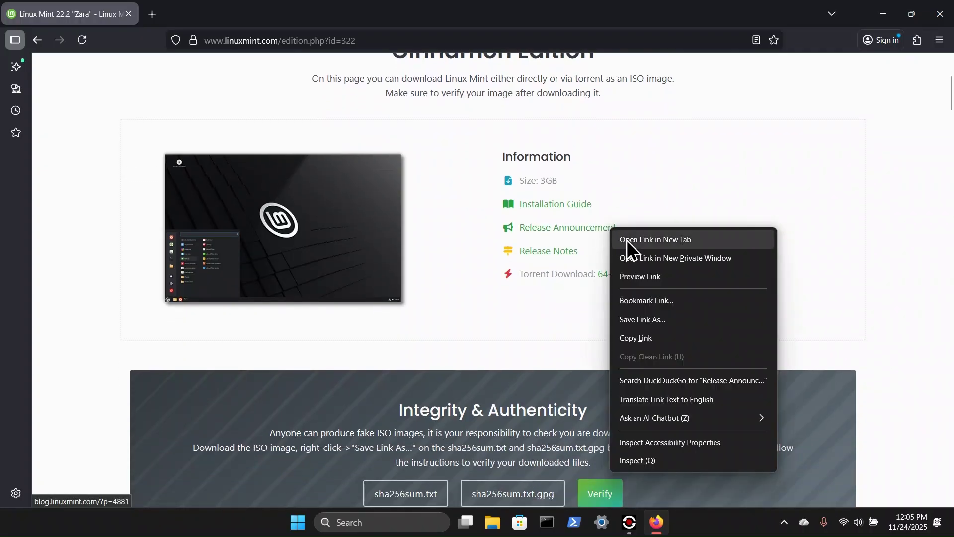
# - Read the Linux Mint 22.2 release announcement in a new tab down to system requirements and download links
pyautogui.click(627, 240)
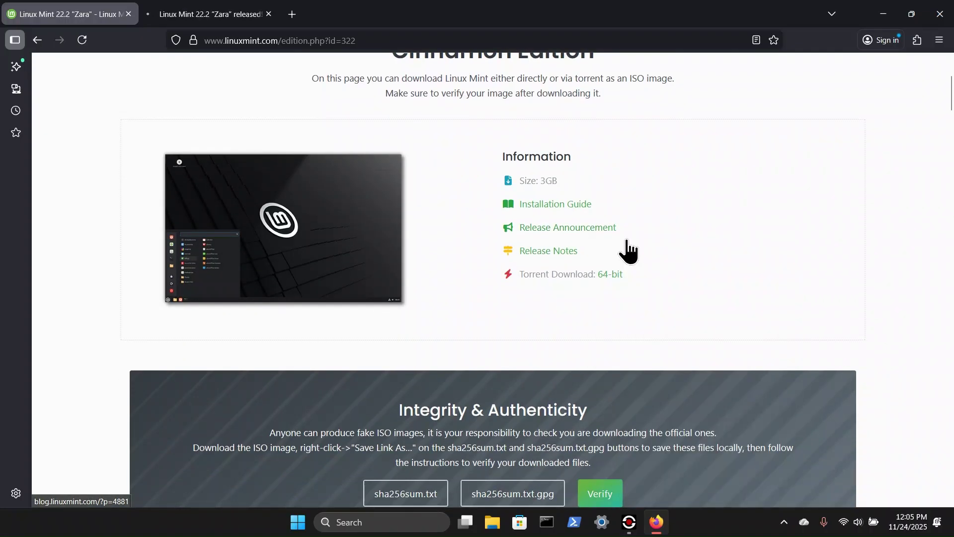
pyautogui.click(192, 11)
pyautogui.scroll(-3, 331, 126)
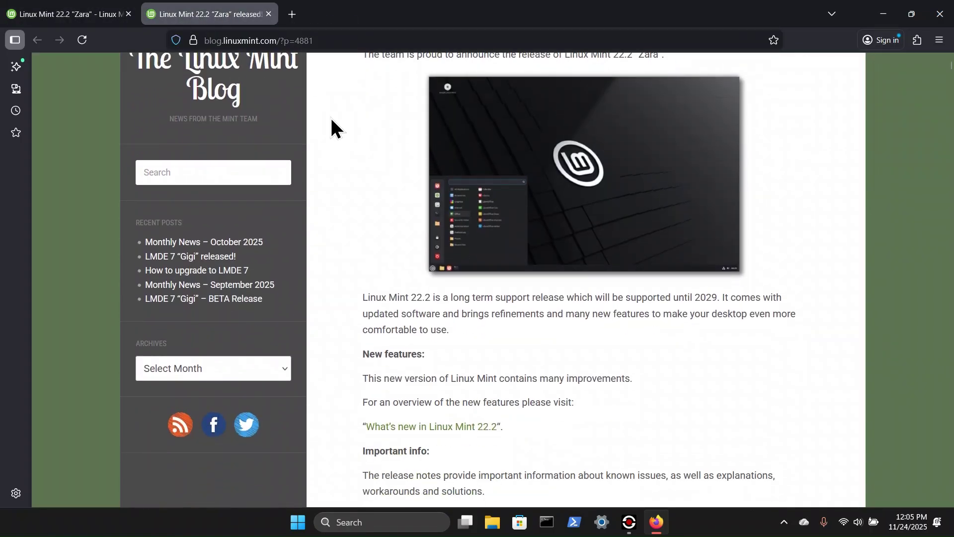
pyautogui.scroll(-8, 331, 120)
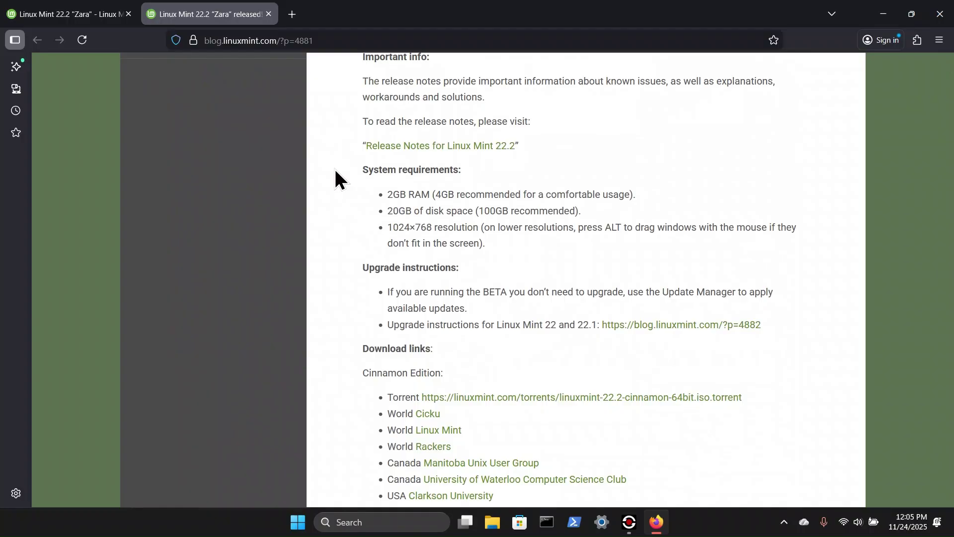
pyautogui.scroll(-2, 334, 170)
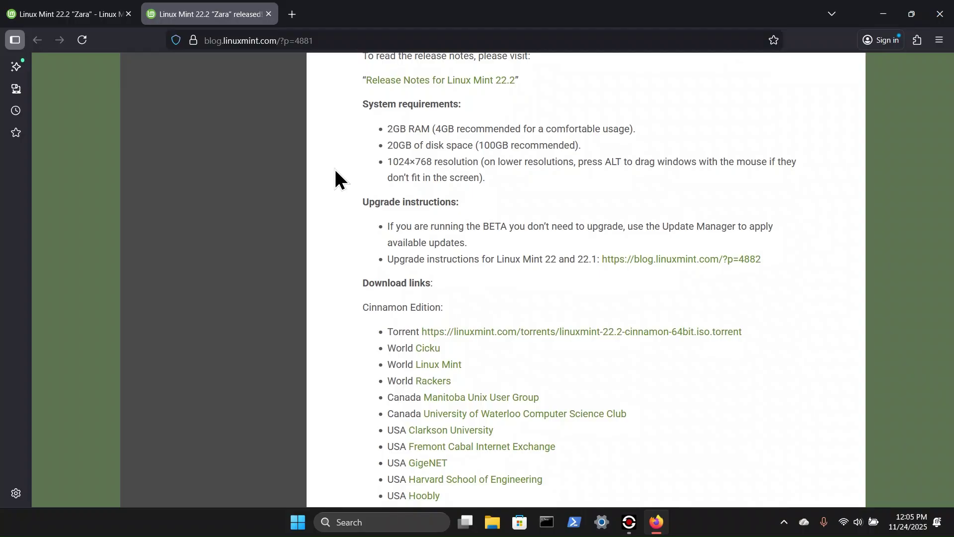
# - Close the blog tab and download linuxmint-22.2-cinnamon-64bit.iso from the World 'Linux Mint' mirror
pyautogui.click(269, 14)
pyautogui.scroll(-8, 436, 171)
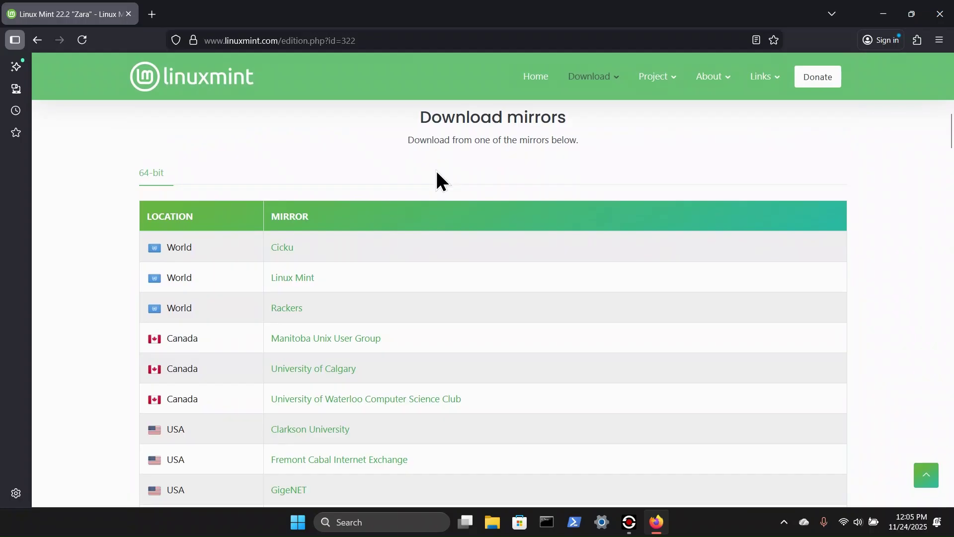
pyautogui.scroll(-1, 341, 160)
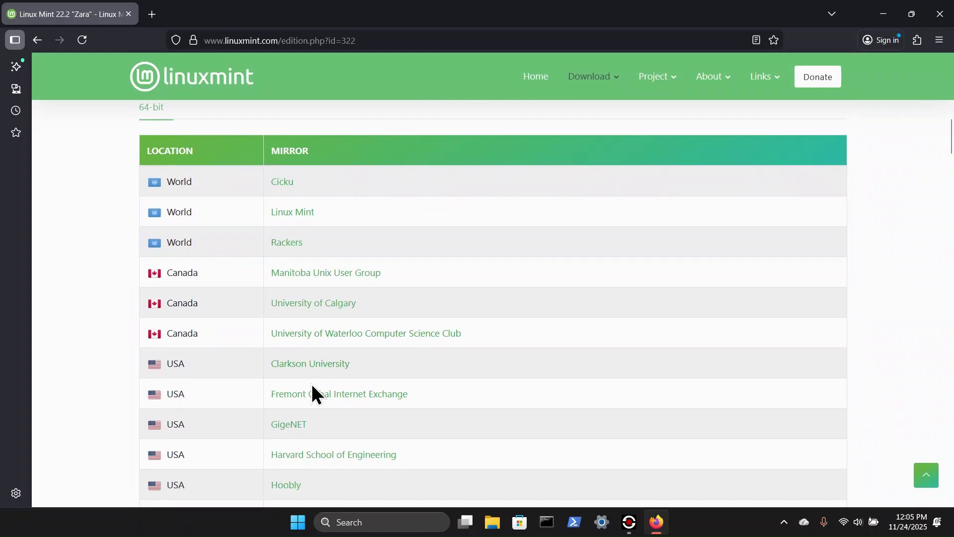
pyautogui.scroll(-1, 309, 259)
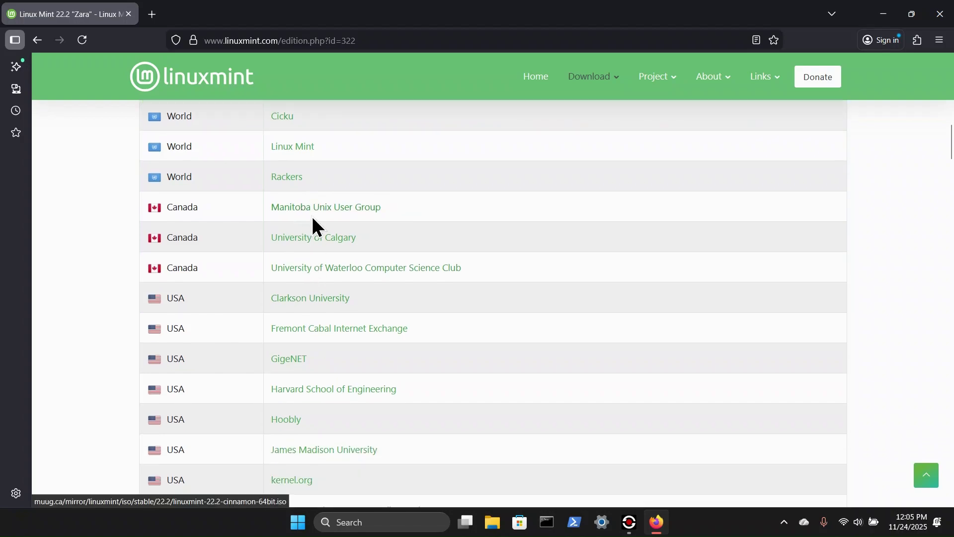
pyautogui.scroll(-2, 311, 219)
pyautogui.scroll(-4, 309, 243)
pyautogui.scroll(7, 309, 249)
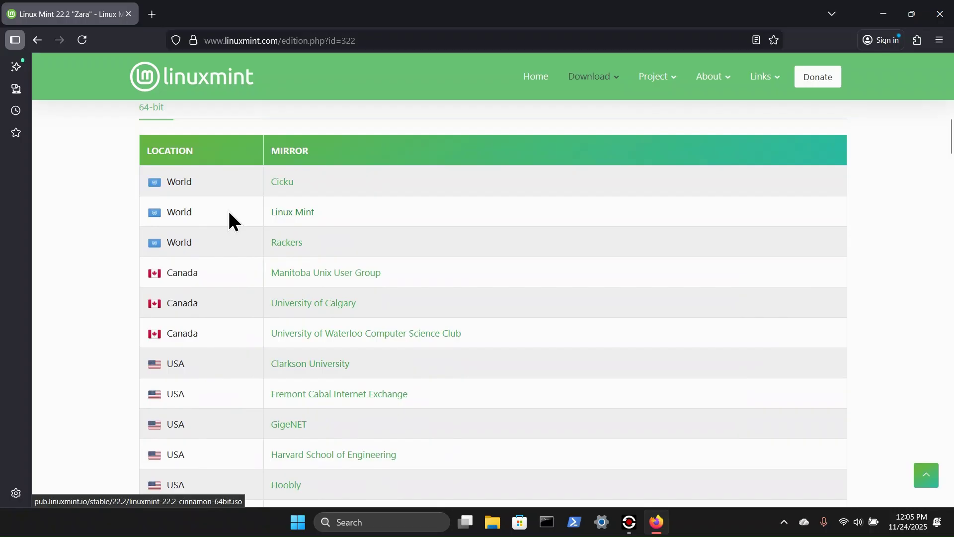
pyautogui.click(293, 214)
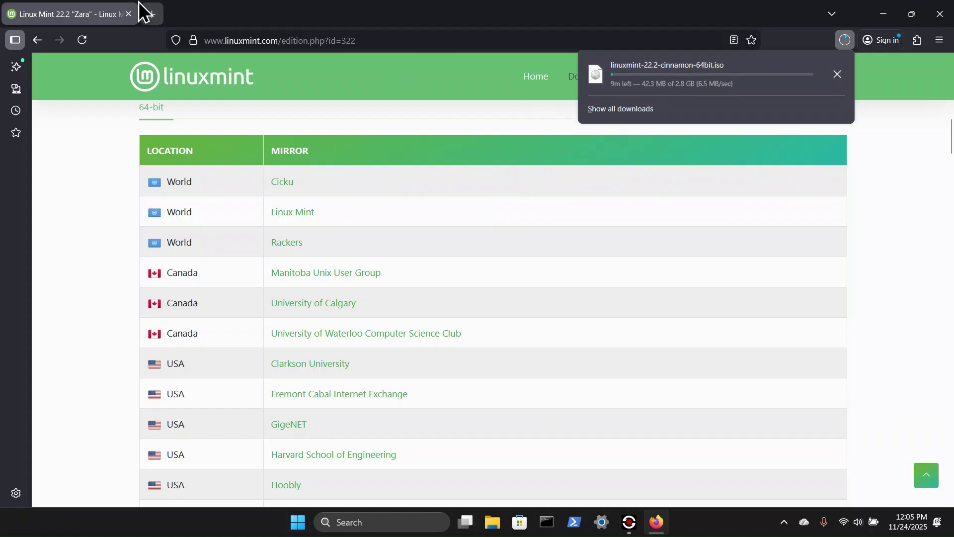
# - Download rufus-4.11.exe from rufus.ie in a new tab and check the downloads list
pyautogui.click(153, 15)
pyautogui.click(222, 41)
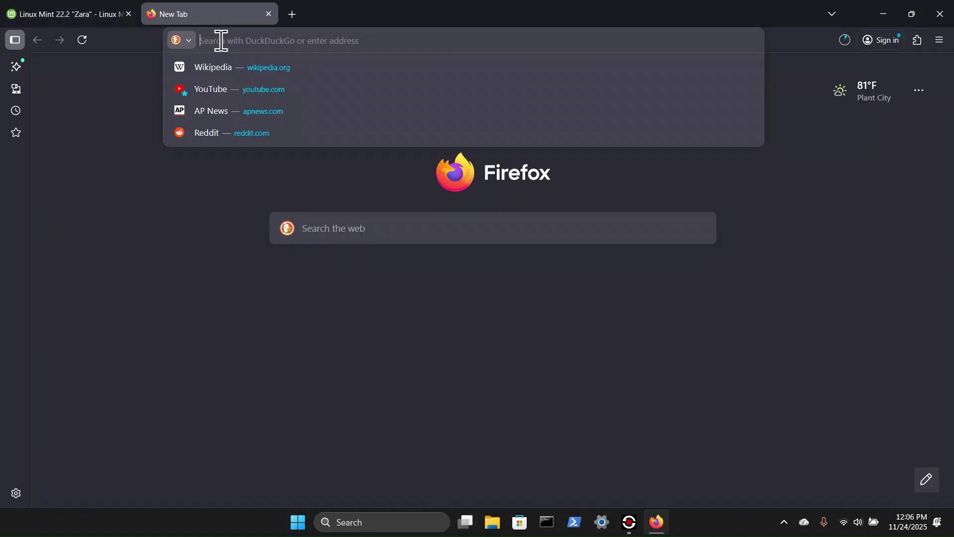
pyautogui.write('rufus.ie/en/')
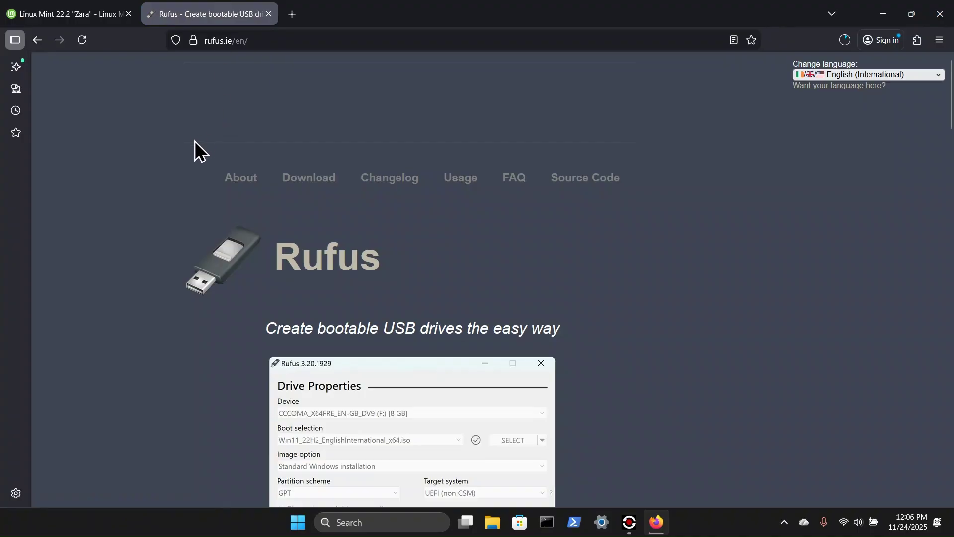
pyautogui.scroll(-4, 192, 141)
pyautogui.scroll(-1, 190, 143)
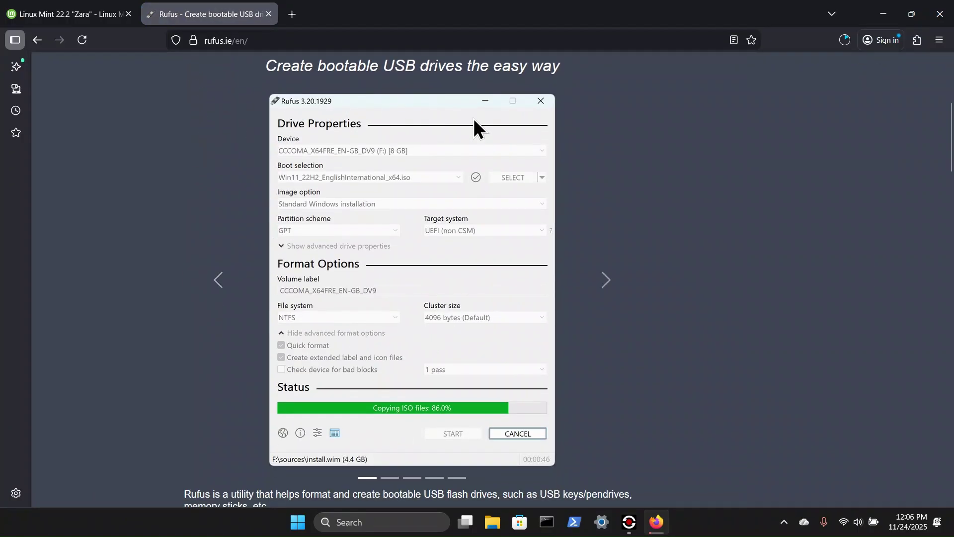
pyautogui.scroll(-9, 470, 120)
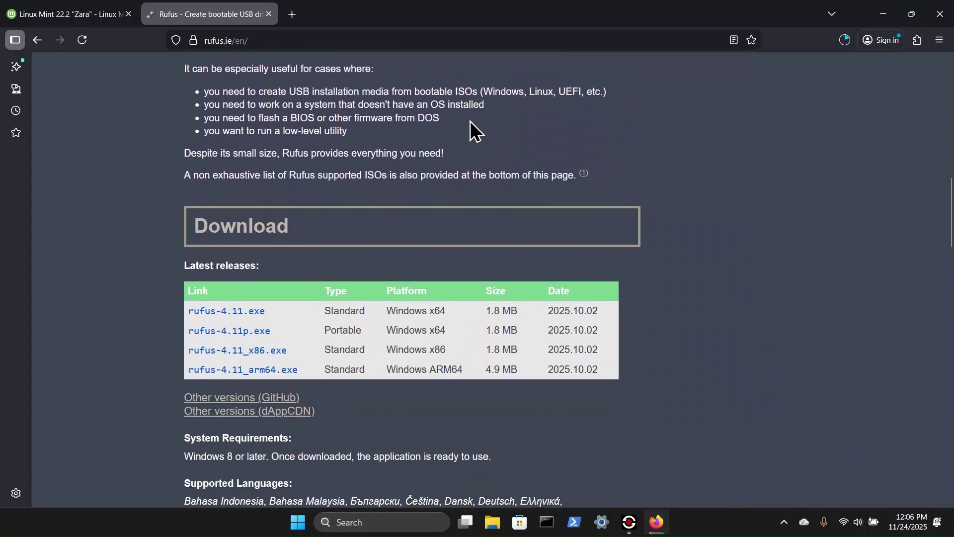
pyautogui.scroll(-1, 126, 178)
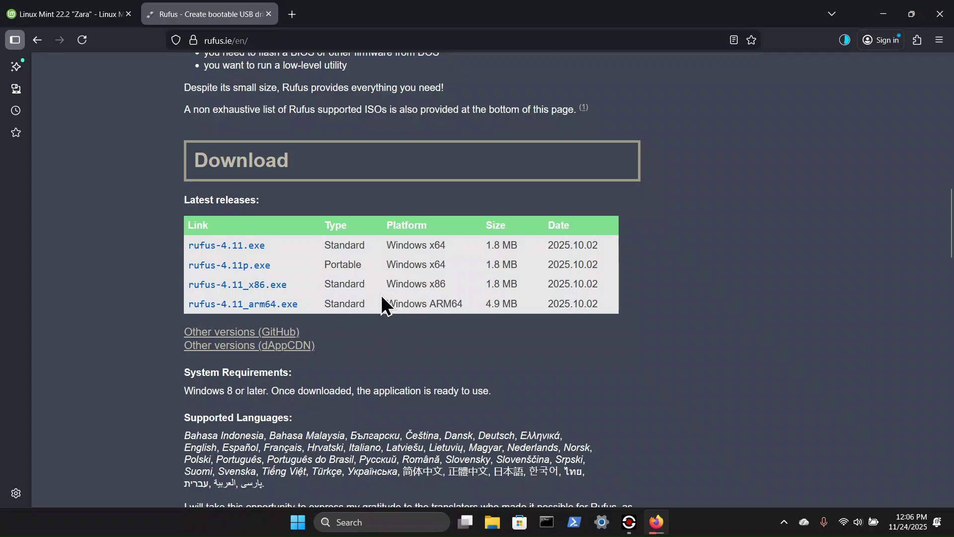
pyautogui.click(239, 248)
pyautogui.click(843, 46)
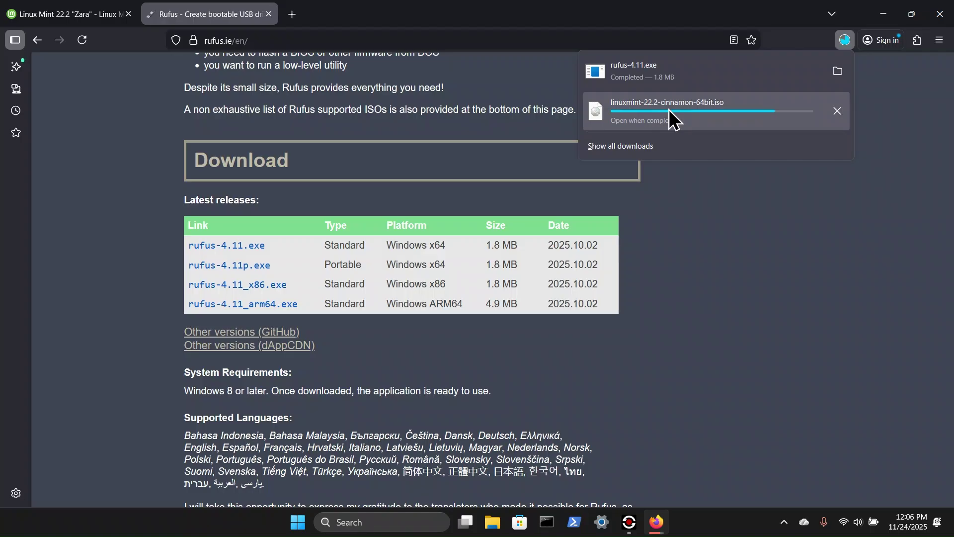
# - Minimize Firefox and show the Downloads folder in File Explorer
pyautogui.click(884, 15)
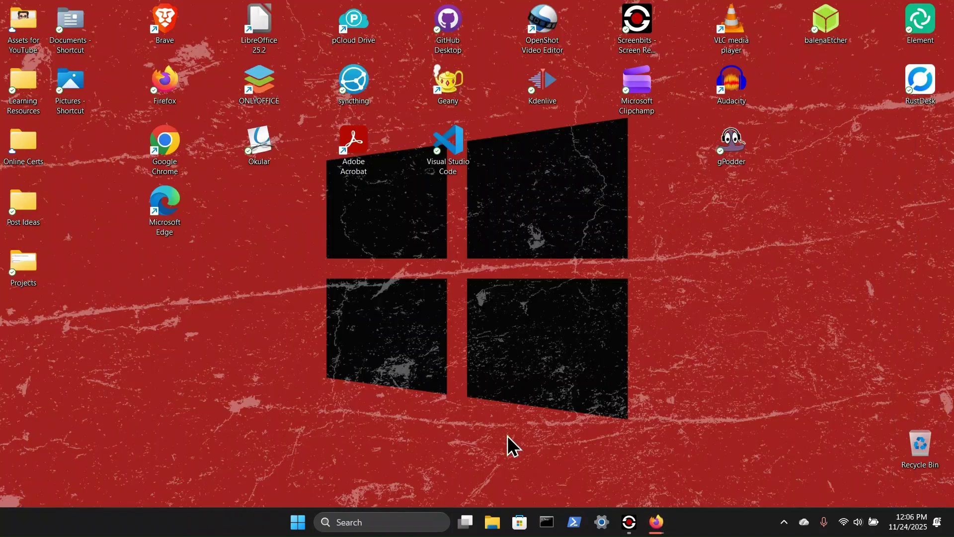
pyautogui.click(492, 522)
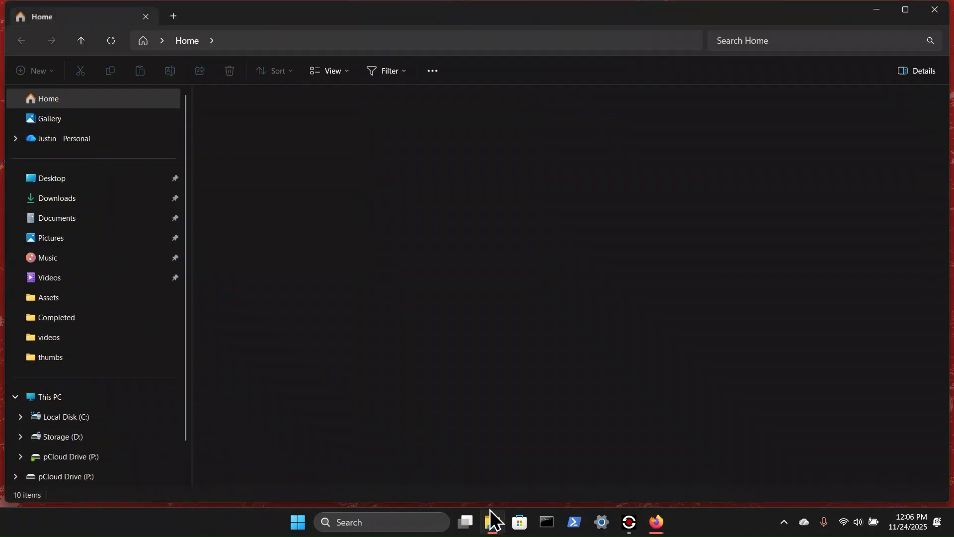
pyautogui.click(81, 200)
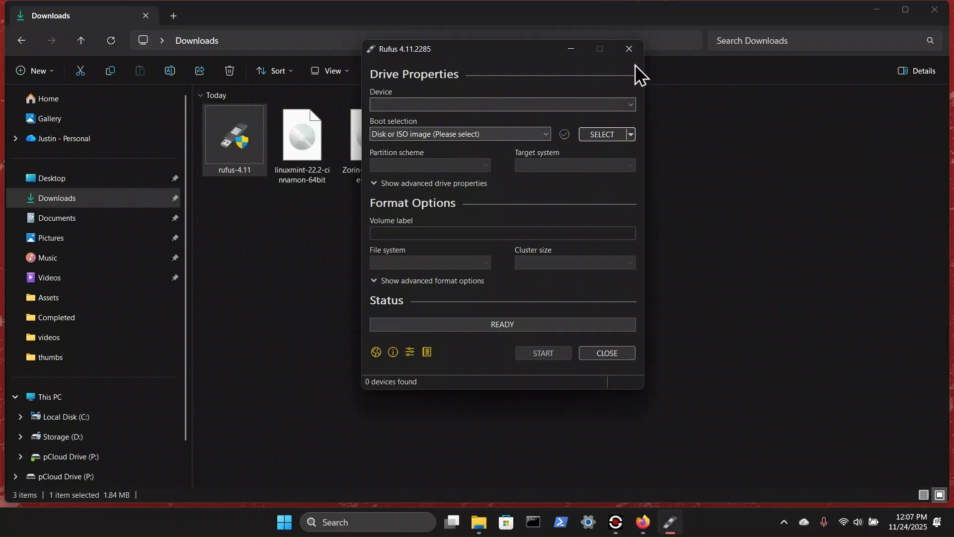
# - Minimize File Explorer so only the Rufus 4.11.2285 window remains
pyautogui.click(877, 9)
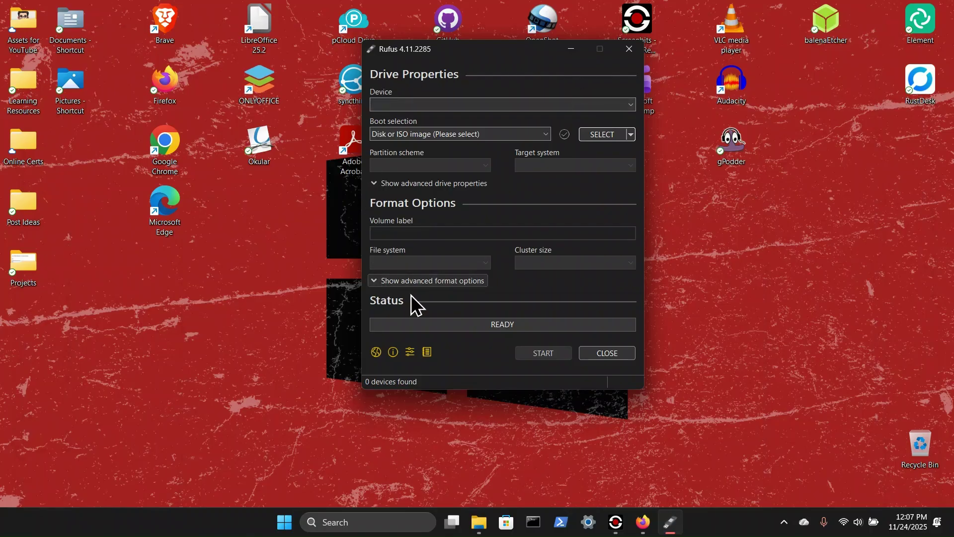
# - Close Rufus and drag rufus-4.11 from the Downloads folder onto the desktop
pyautogui.click(629, 48)
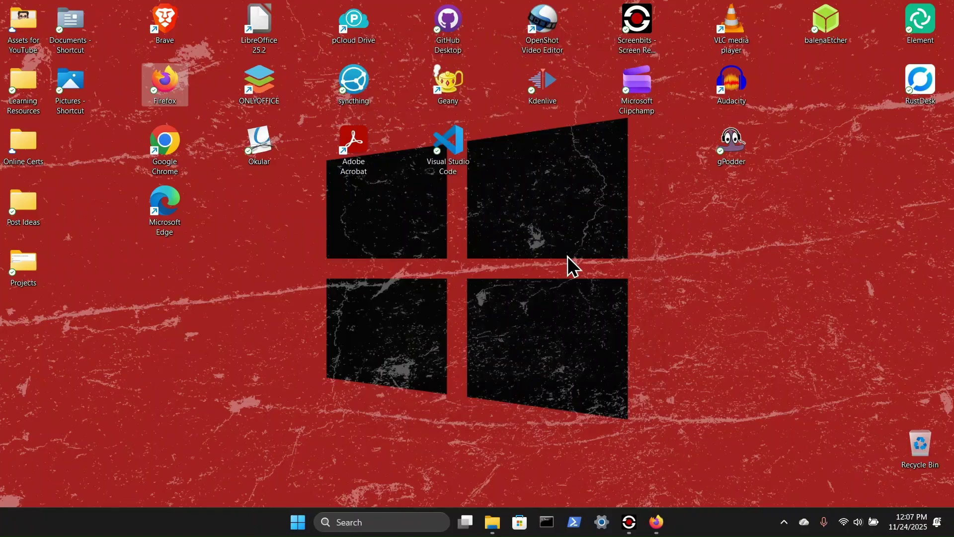
pyautogui.click(493, 522)
pyautogui.moveTo(678, 23); pyautogui.dragTo(672, 268)
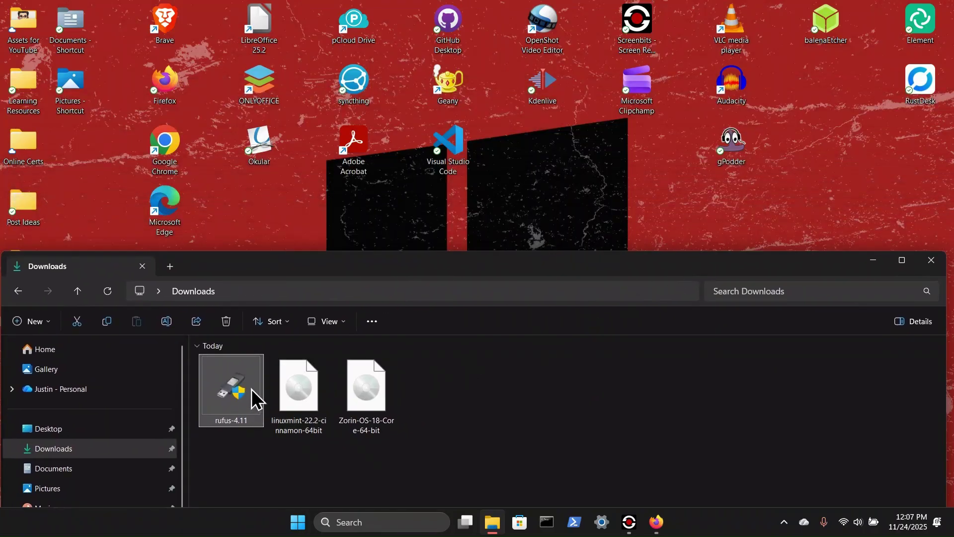
pyautogui.moveTo(251, 400); pyautogui.dragTo(804, 116)
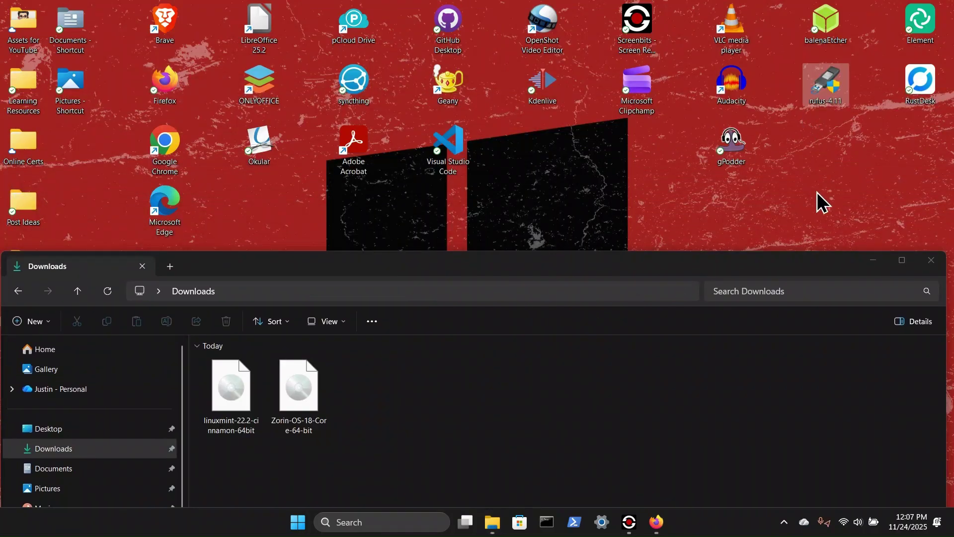
# - Close Explorer, return to Firefox and view the downloads list with the 2.8 GB ISO completed
pyautogui.click(923, 261)
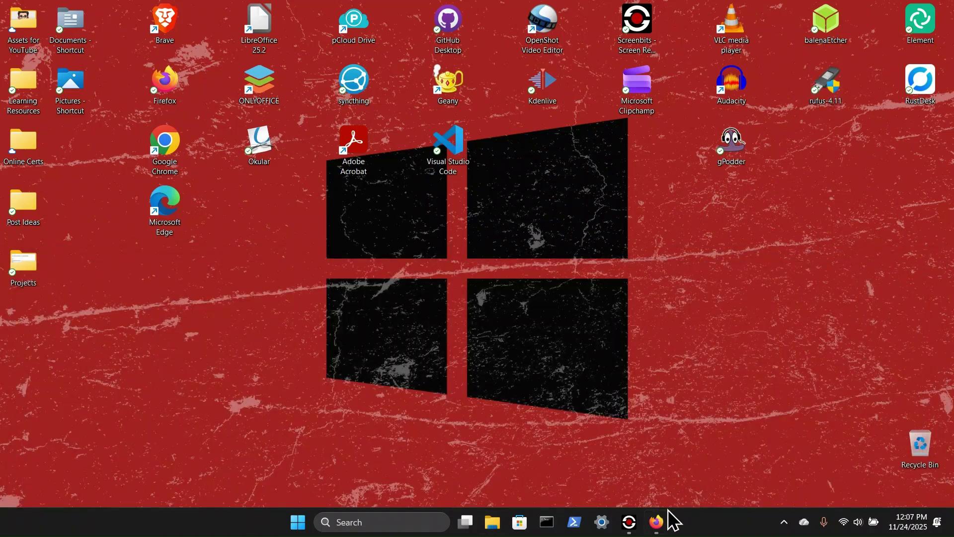
pyautogui.click(658, 521)
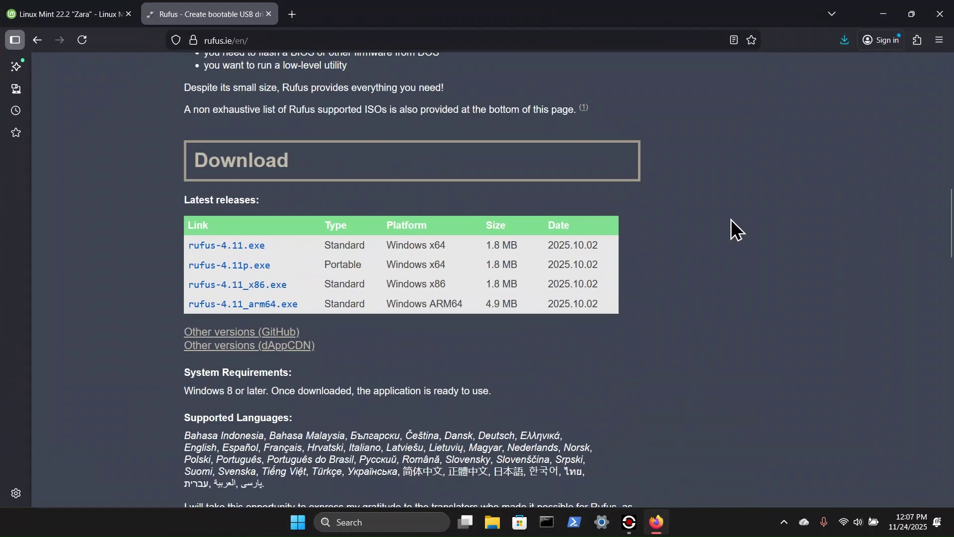
pyautogui.click(844, 39)
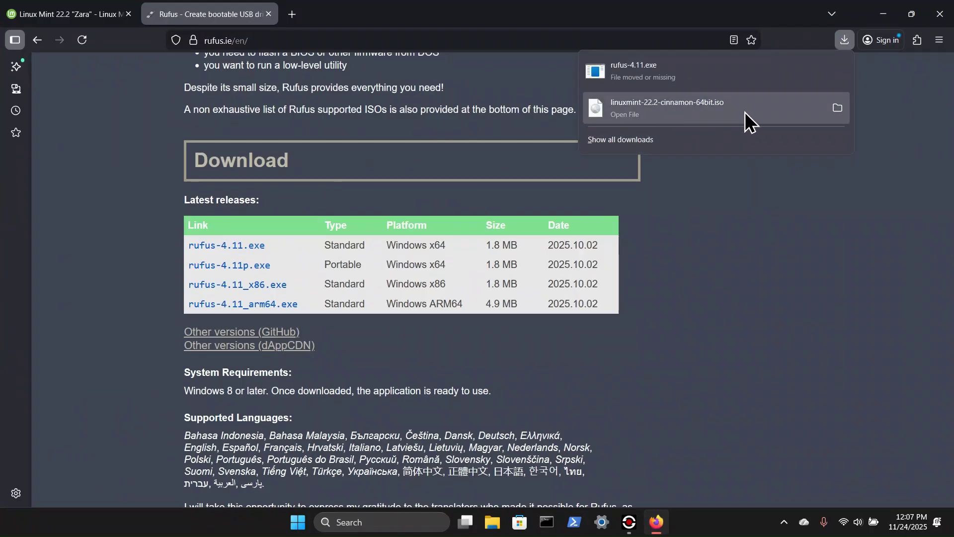
# - Close Firefox, check the Downloads folder, then open NEW VOLUME (E:) to confirm it is empty
pyautogui.click(943, 22)
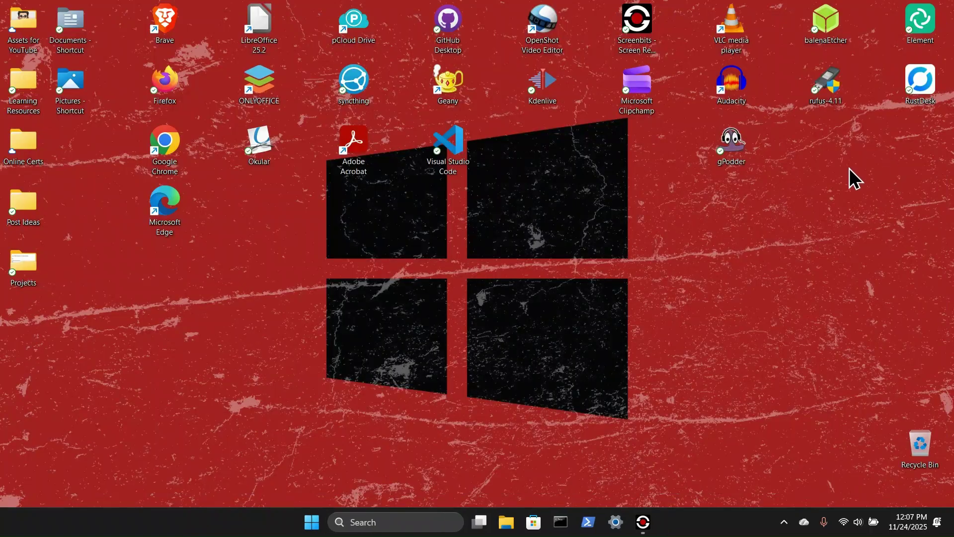
pyautogui.click(507, 523)
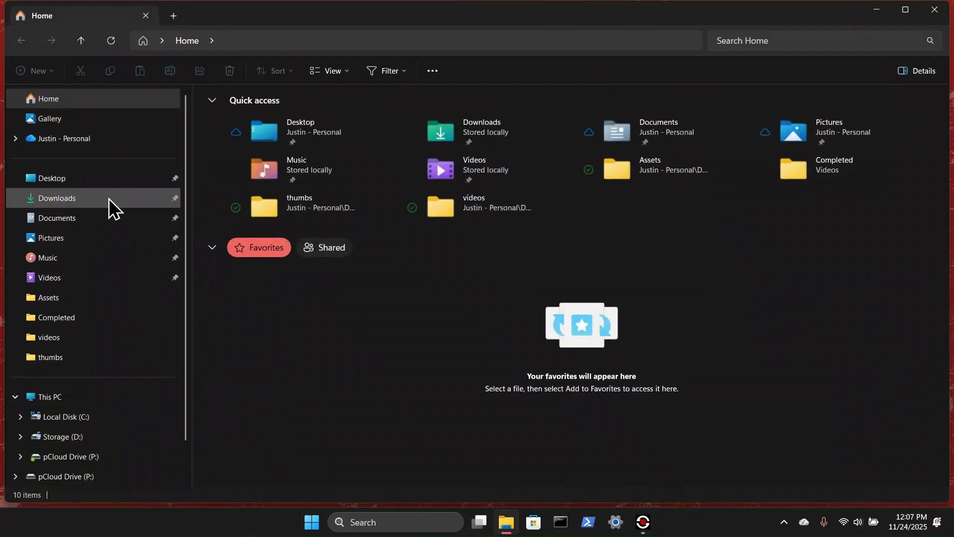
pyautogui.click(108, 198)
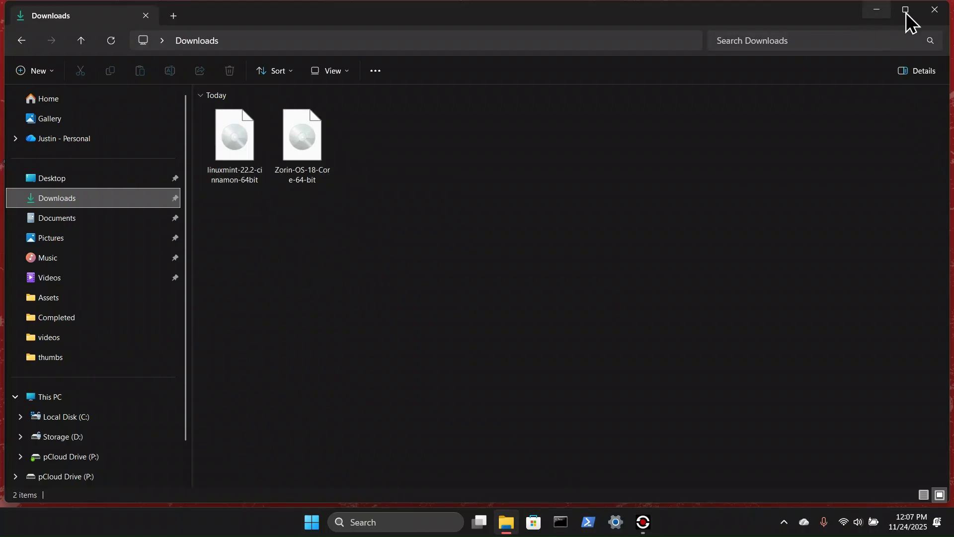
pyautogui.click(926, 15)
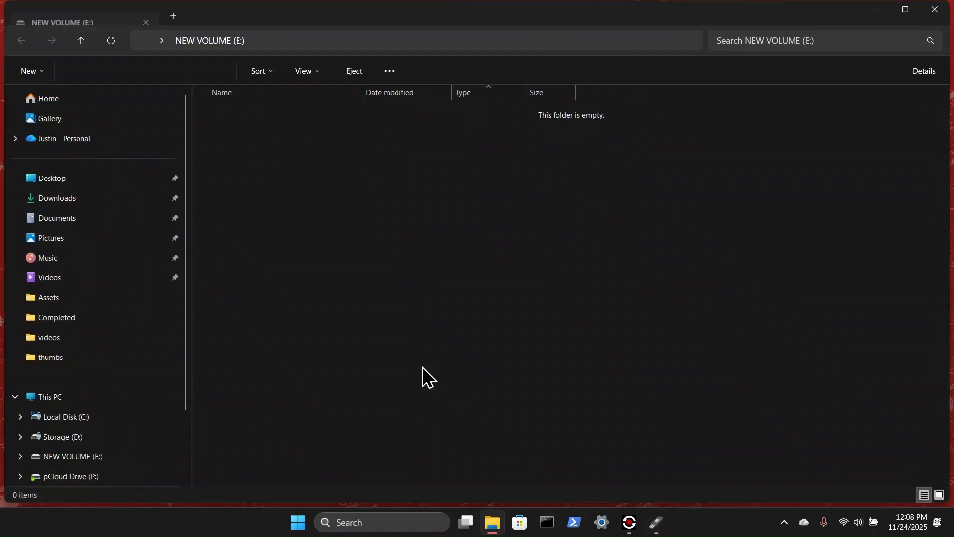
pyautogui.click(30, 454)
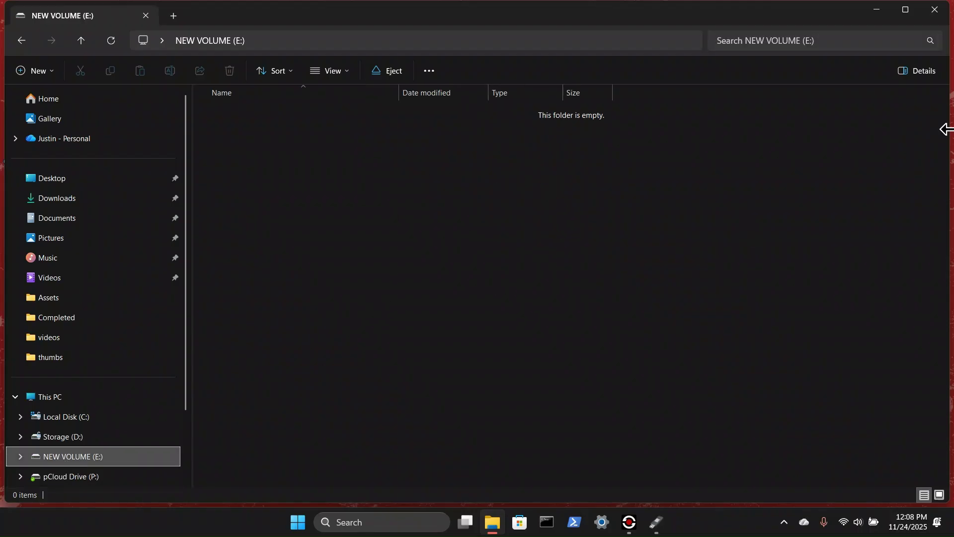
# - Choose the 32 GB NEW VOLUME (E:) drive and the linuxmint-22.2-cinnamon-64bit ISO from Downloads
pyautogui.click(935, 10)
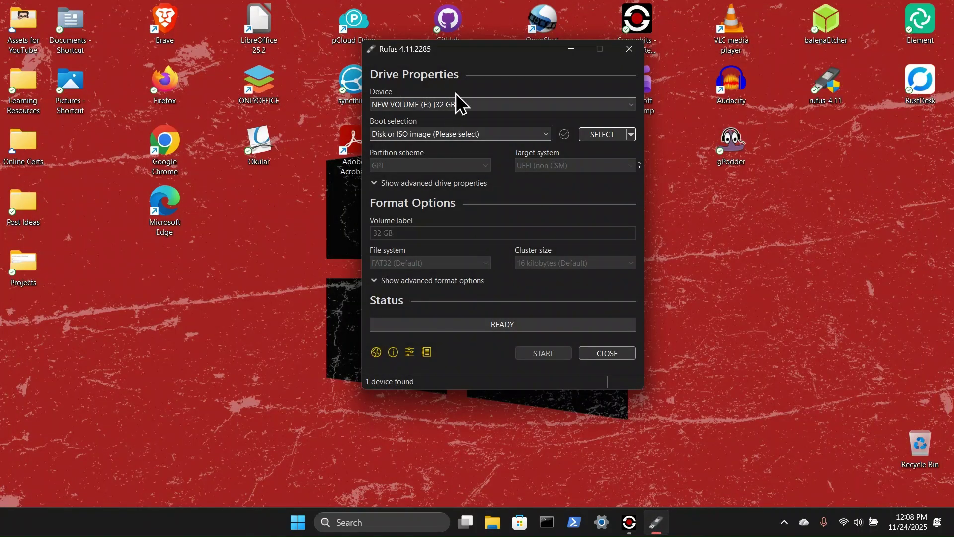
pyautogui.moveTo(475, 58); pyautogui.dragTo(472, 66)
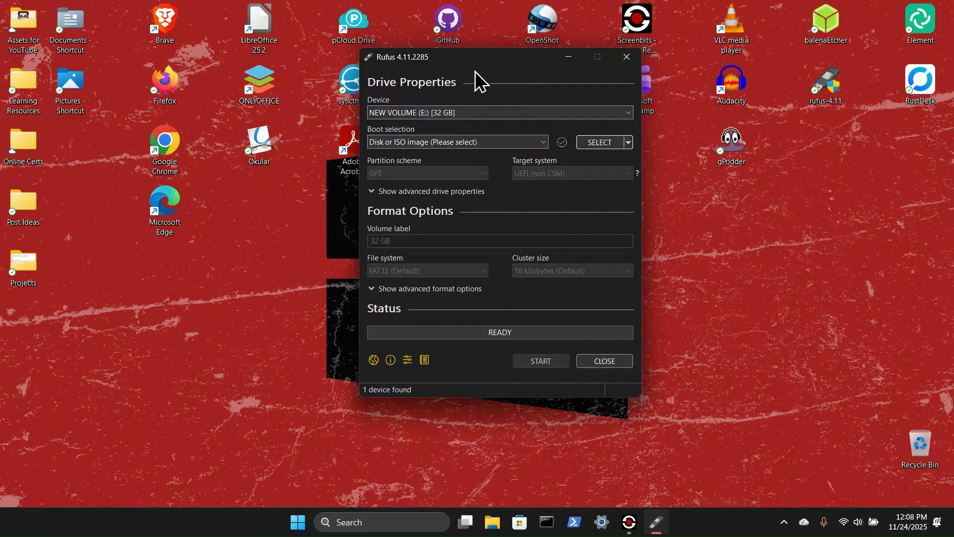
pyautogui.click(404, 114)
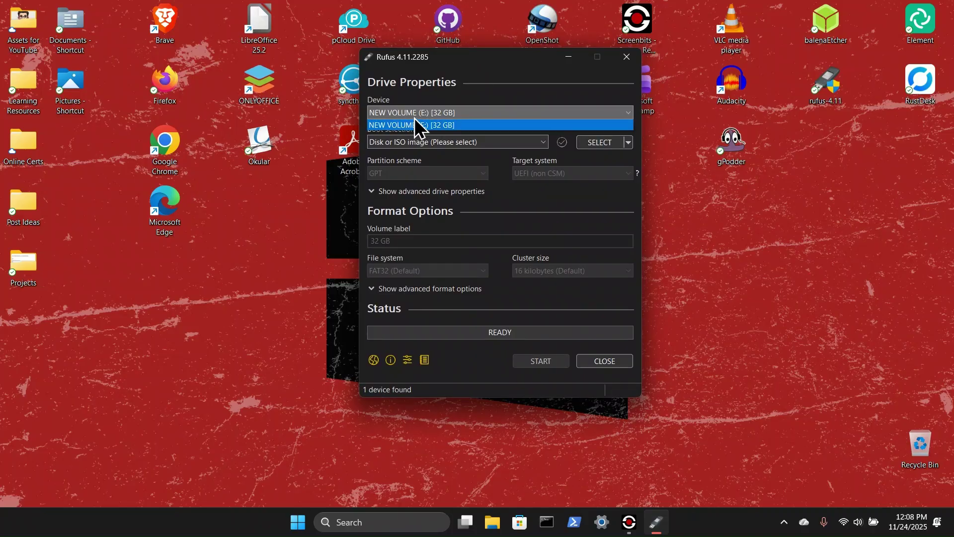
pyautogui.click(414, 122)
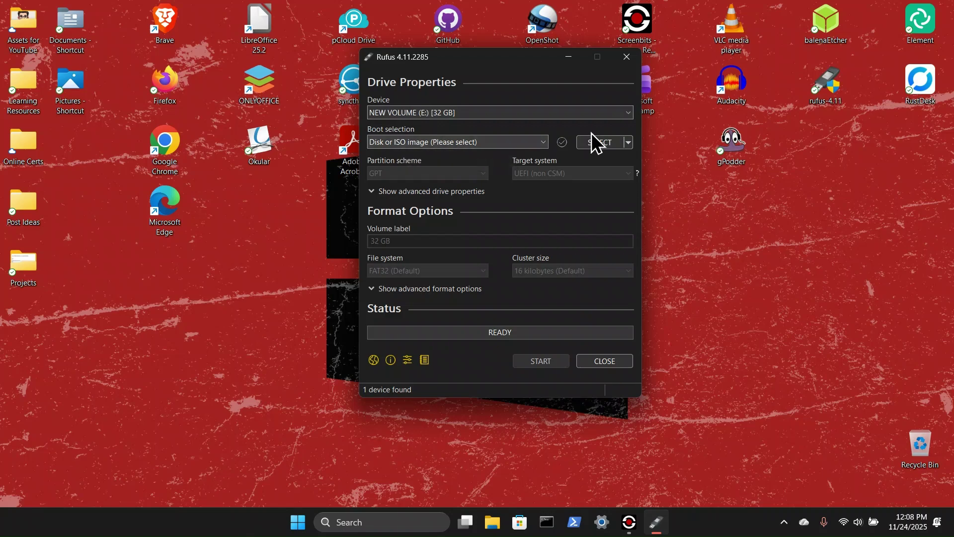
pyautogui.click(599, 143)
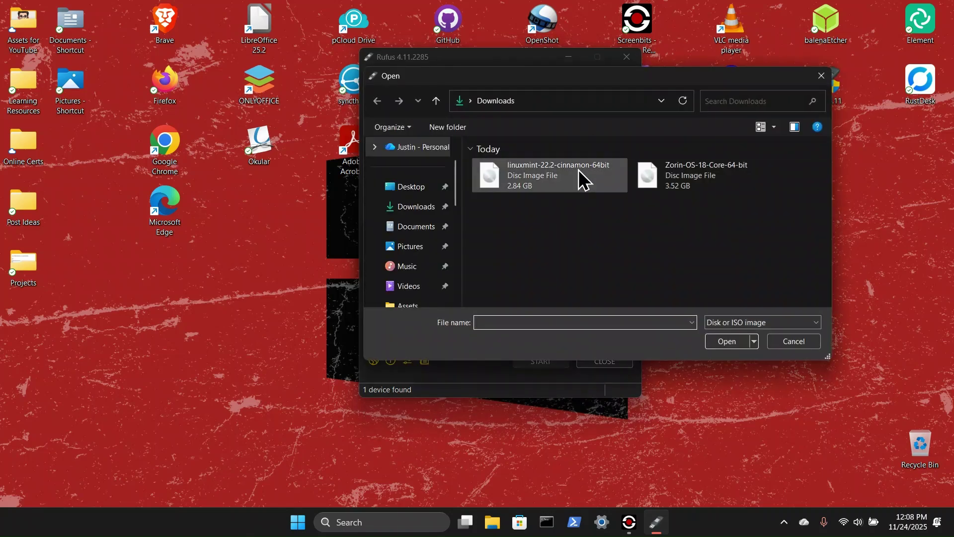
pyautogui.click(526, 192)
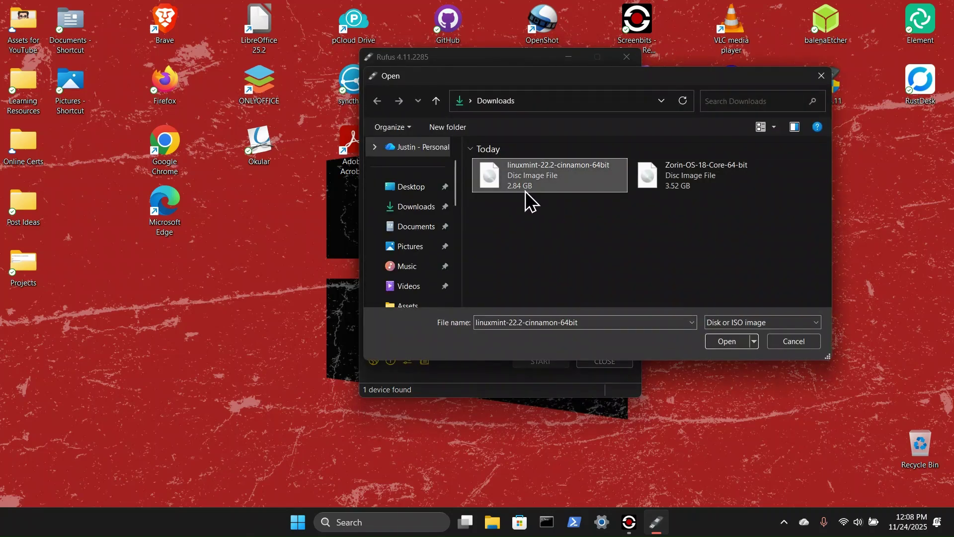
# - Load the Linux Mint ISO and set the partition scheme to GPT, making the target UEFI (non CSM)
pyautogui.click(727, 341)
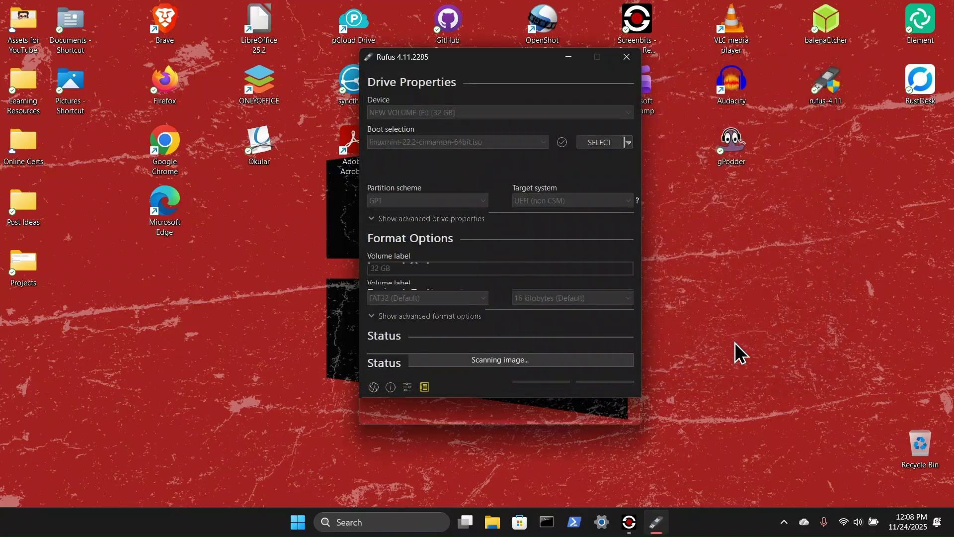
pyautogui.click(424, 200)
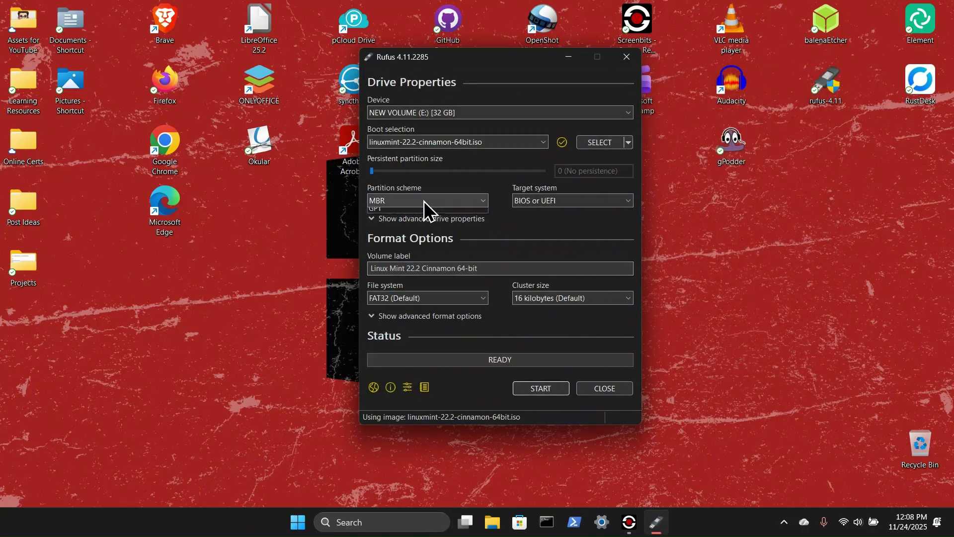
pyautogui.click(415, 226)
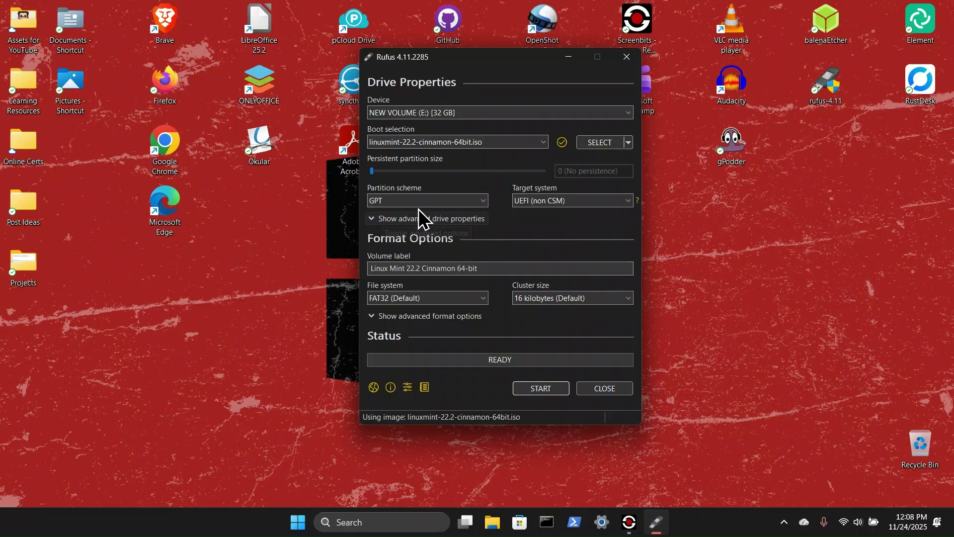
pyautogui.click(419, 201)
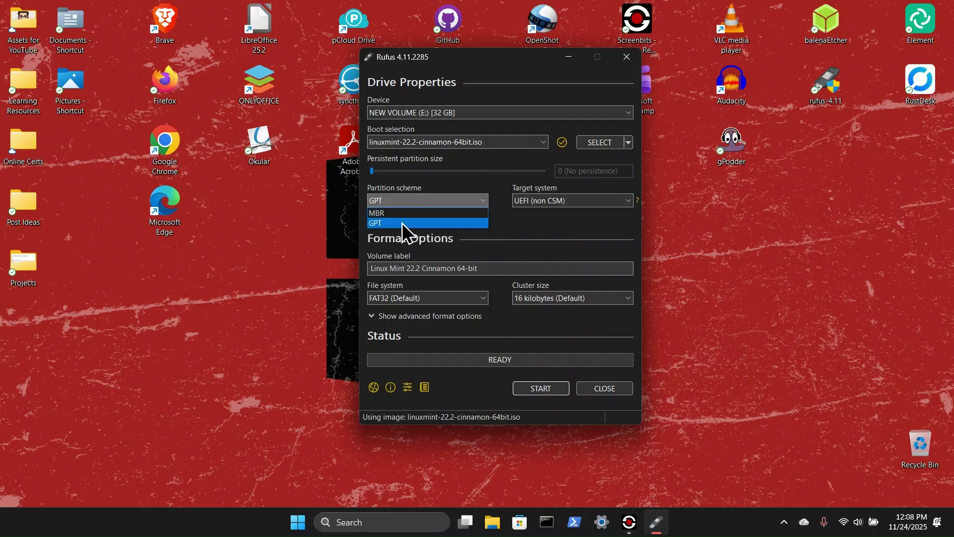
pyautogui.click(401, 223)
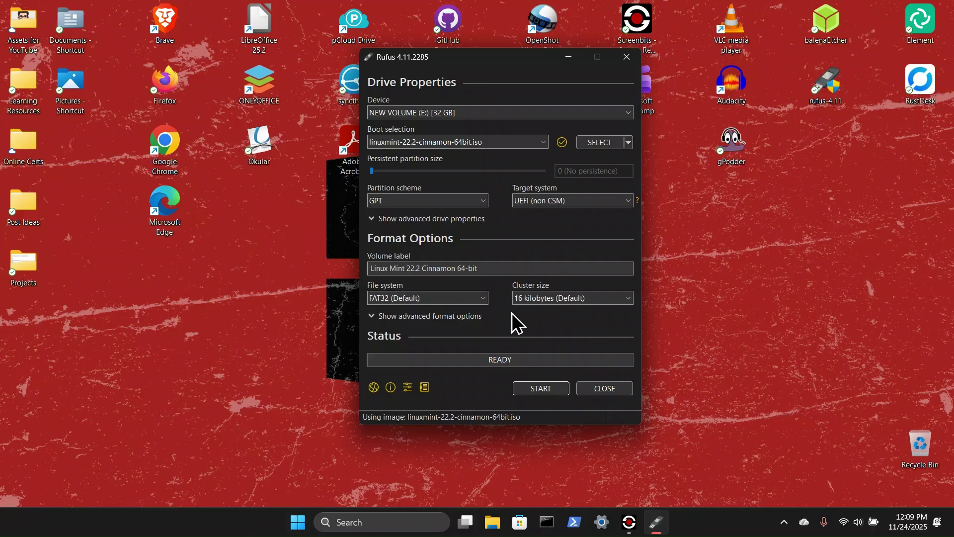
# - Start the write in ISO Image mode and accept that all data on the drive will be erased
pyautogui.click(529, 401)
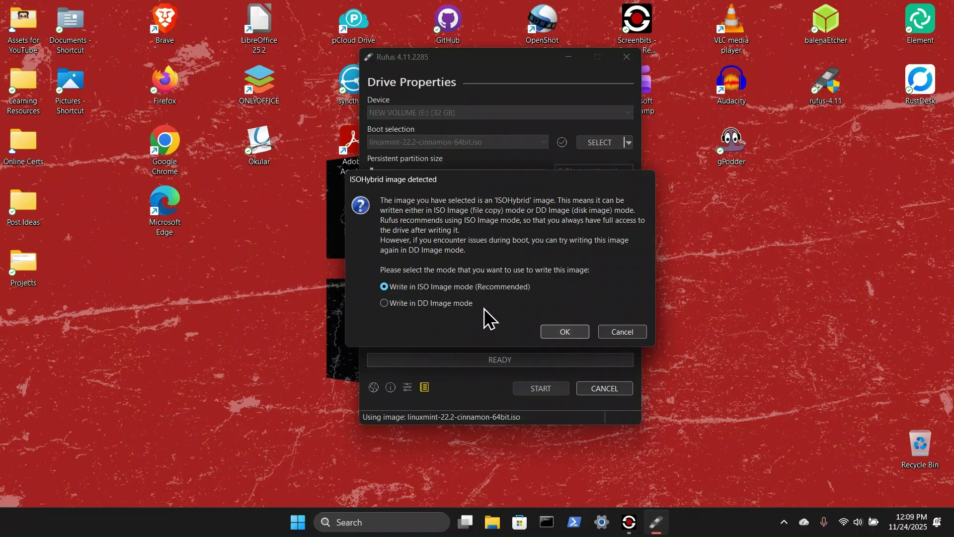
pyautogui.click(552, 336)
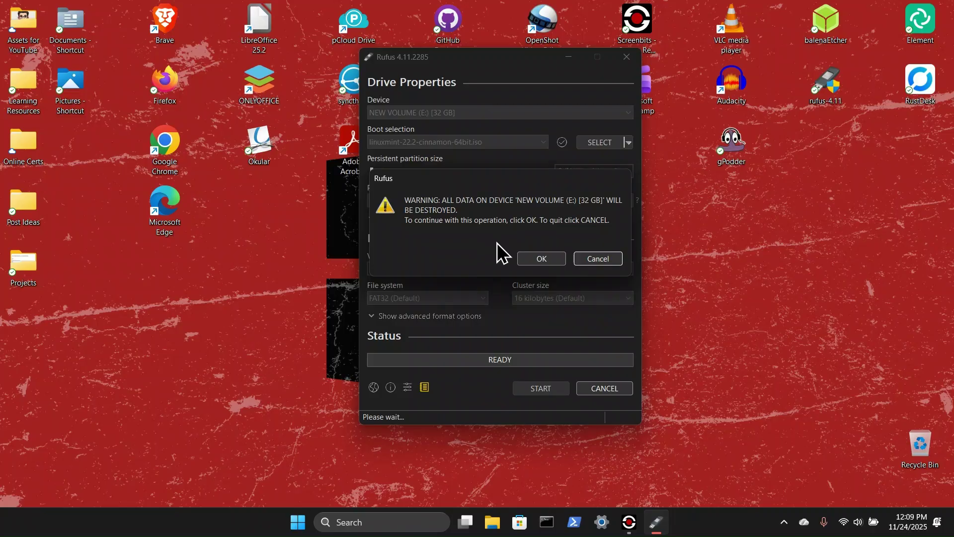
pyautogui.click(532, 259)
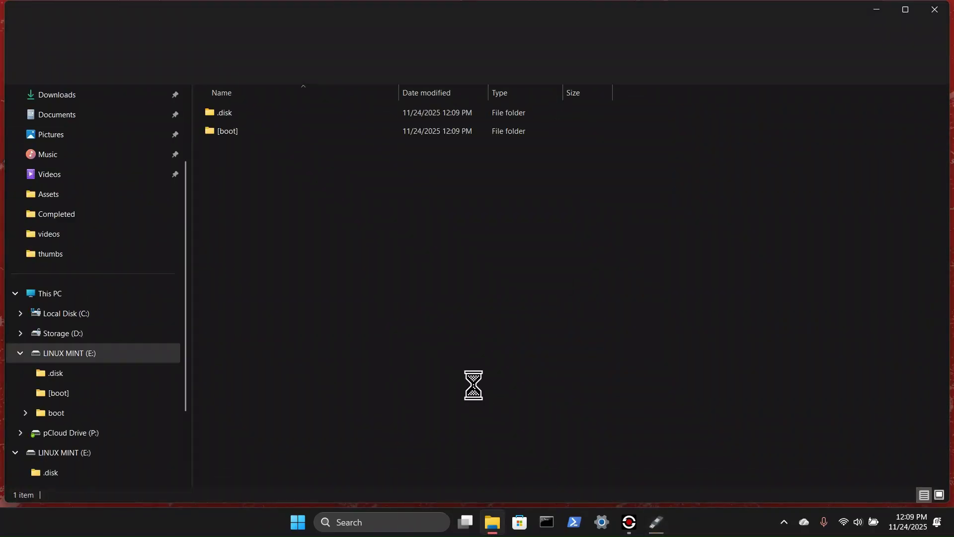
# - Minimize the drive window and let Rufus copy the ISO files to 100% until READY
pyautogui.click(877, 11)
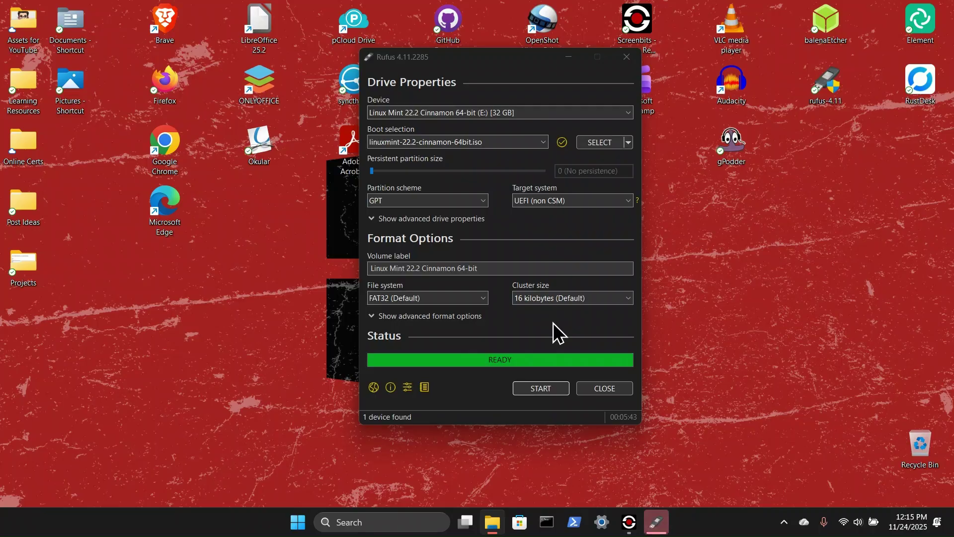
# - Close Rufus, check the LINUX MINT (E:) files in File Explorer, and eject the drive
pyautogui.click(599, 390)
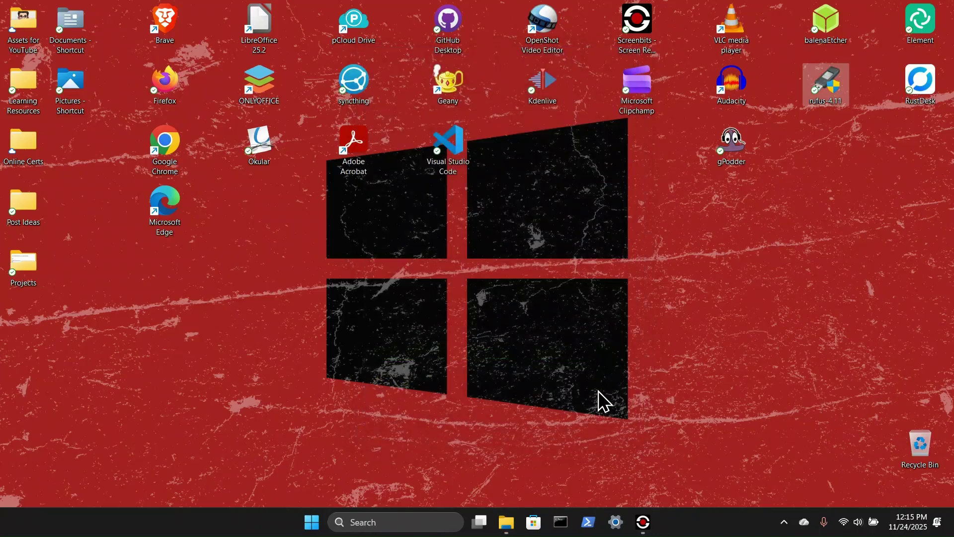
pyautogui.click(507, 522)
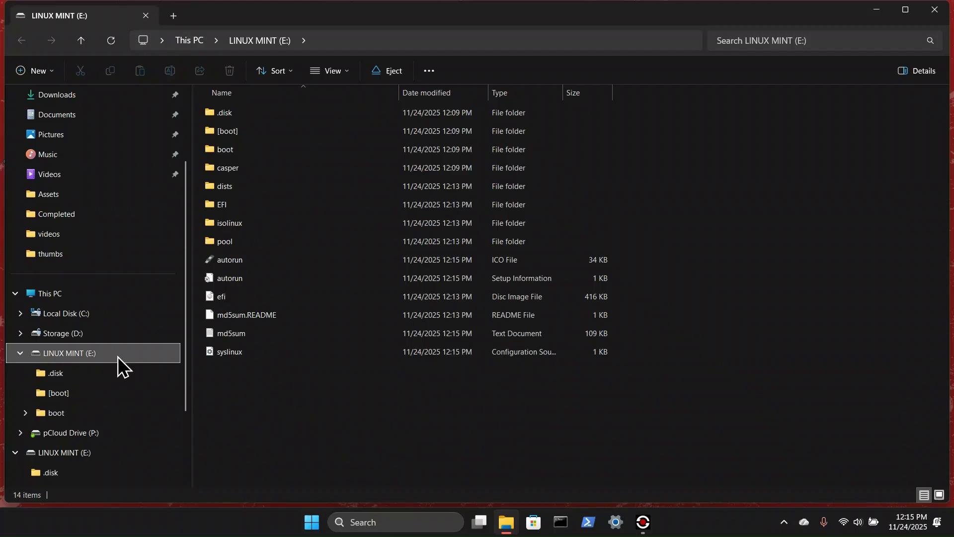
pyautogui.click(21, 353)
pyautogui.rightClick(52, 368)
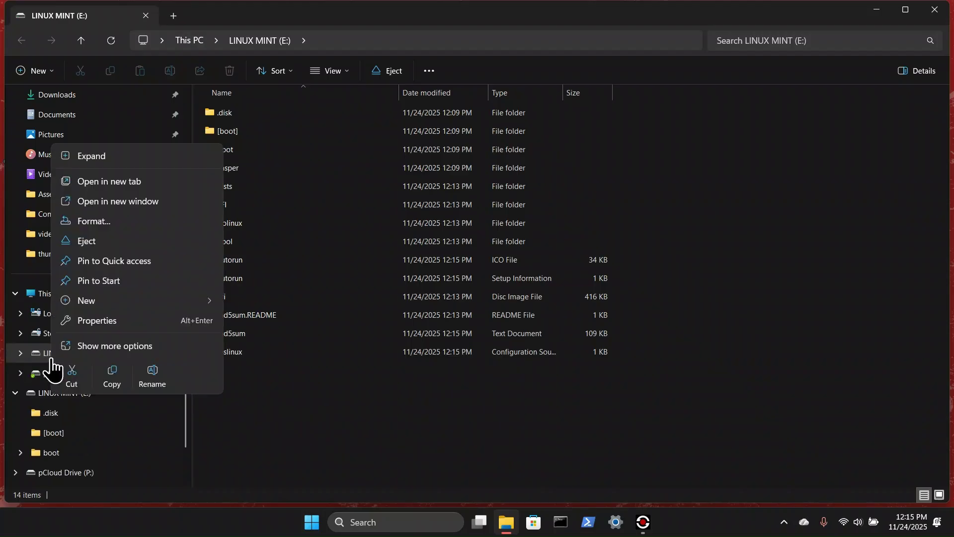
pyautogui.click(79, 242)
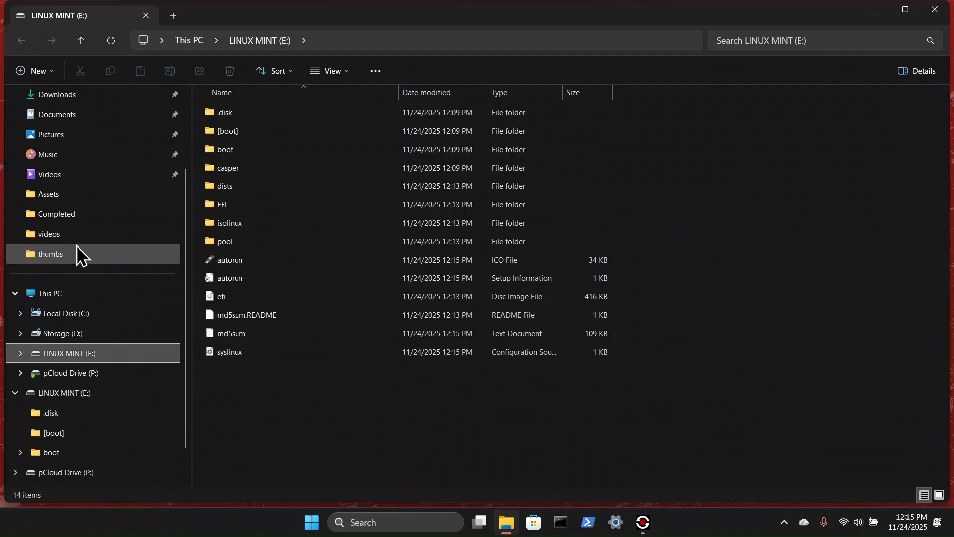